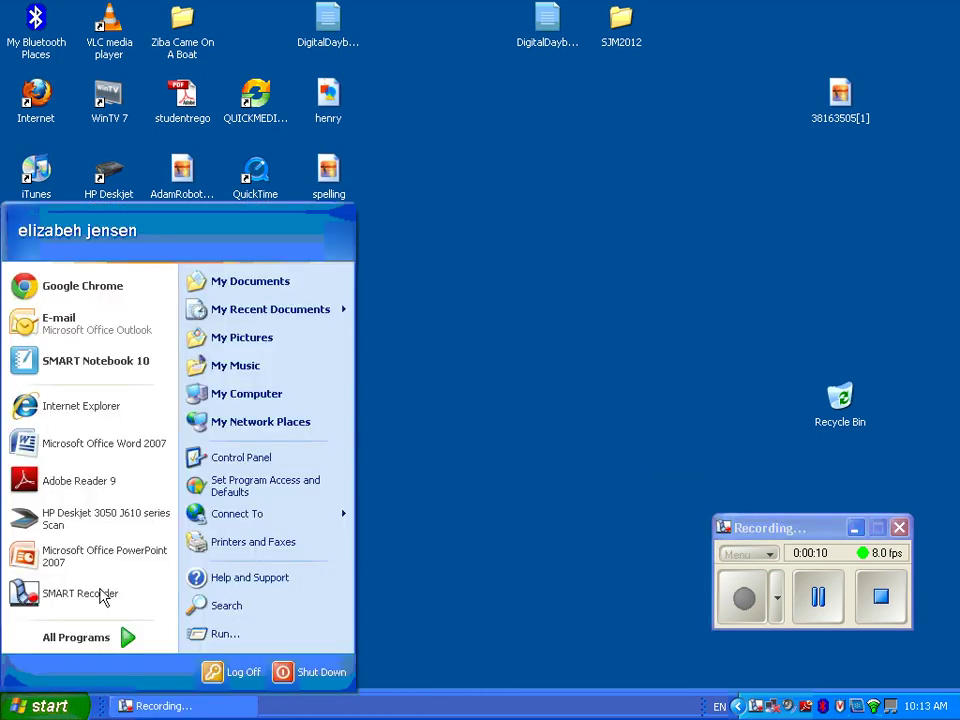
- Launch Google Chrome from the Windows XP Start menu
{"action": "left_click", "coordinate": [135, 292]}
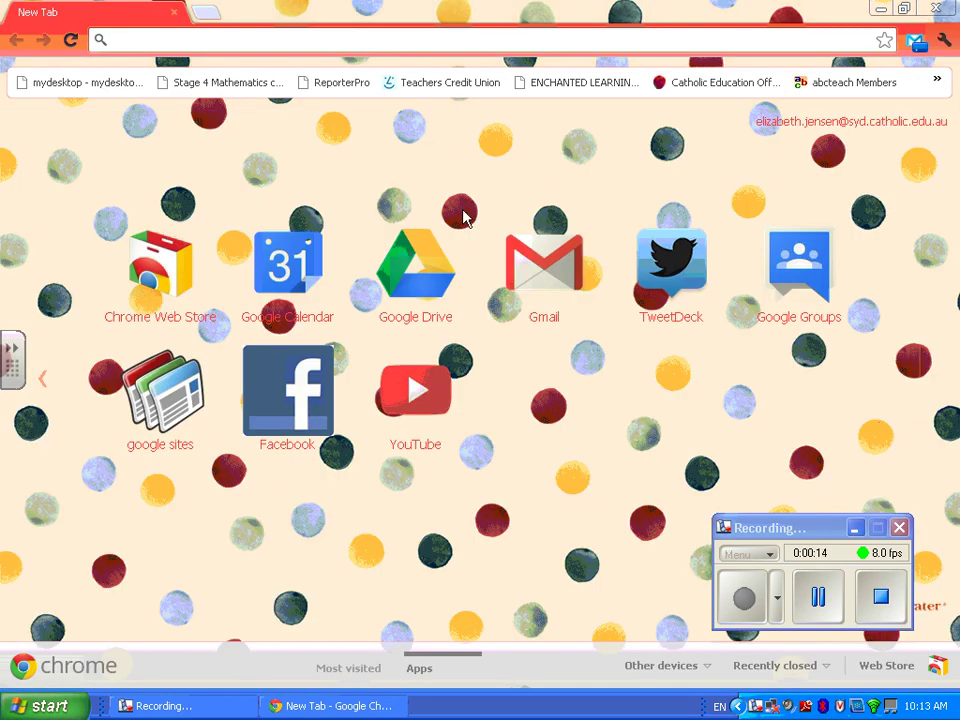
- Glance at the signed-in Chrome profile, then launch the Google Drive app from the New Tab page
{"action": "left_click", "coordinate": [943, 123]}
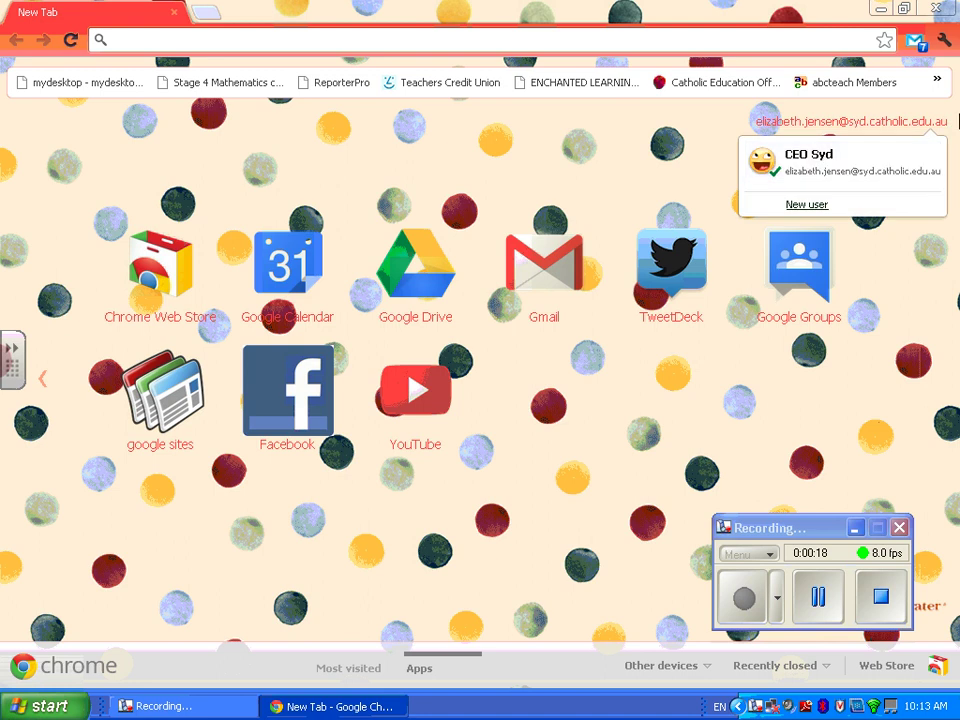
{"action": "left_click", "coordinate": [956, 126]}
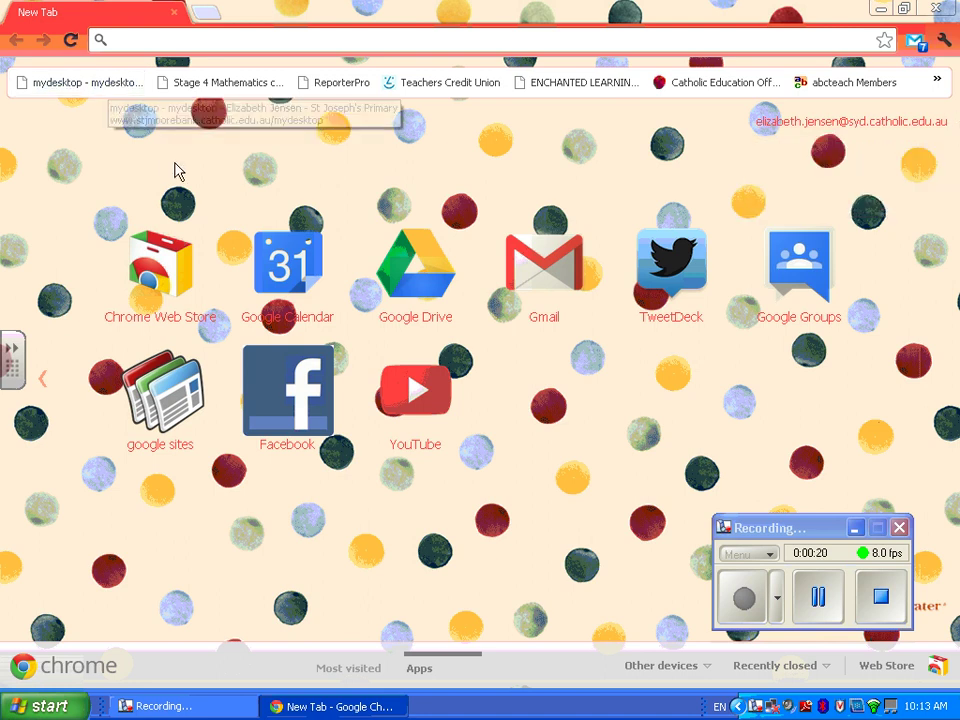
{"action": "left_click", "coordinate": [426, 289]}
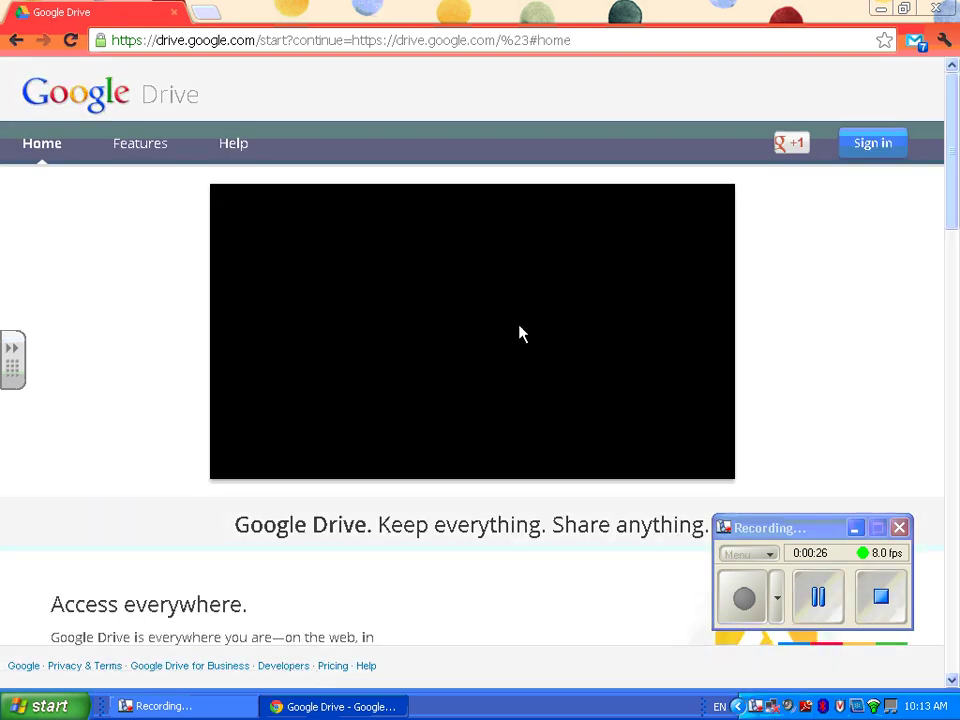
- Sign in to Google Drive with the school account, re-entering the password, and continue to the CEnet login
{"action": "left_click", "coordinate": [870, 143]}
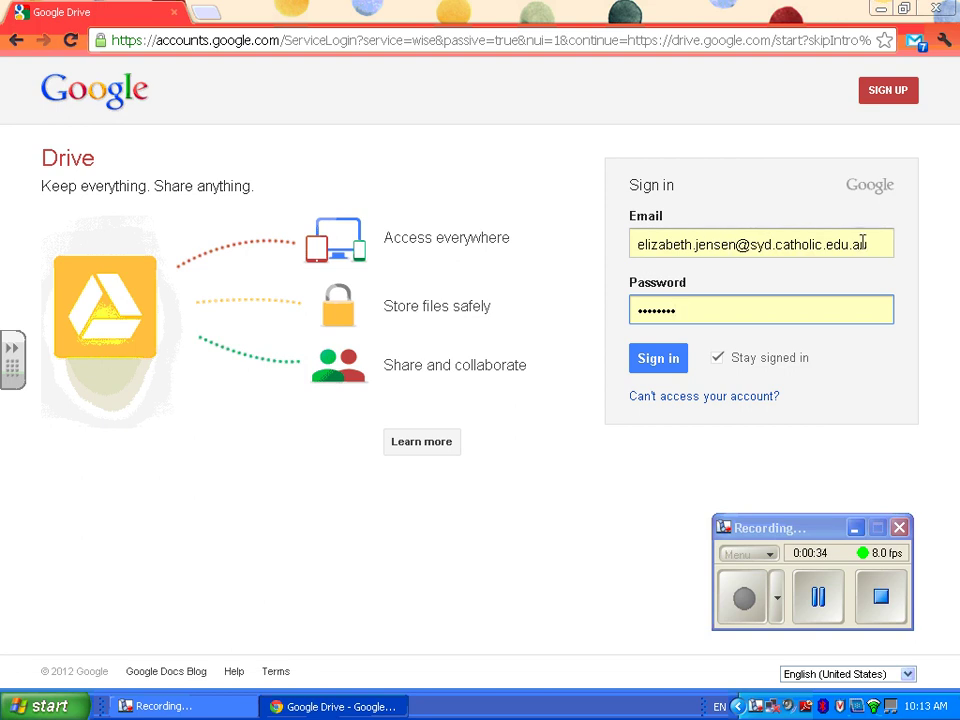
{"action": "double_click", "coordinate": [725, 312]}
{"action": "type", "text": "••"}
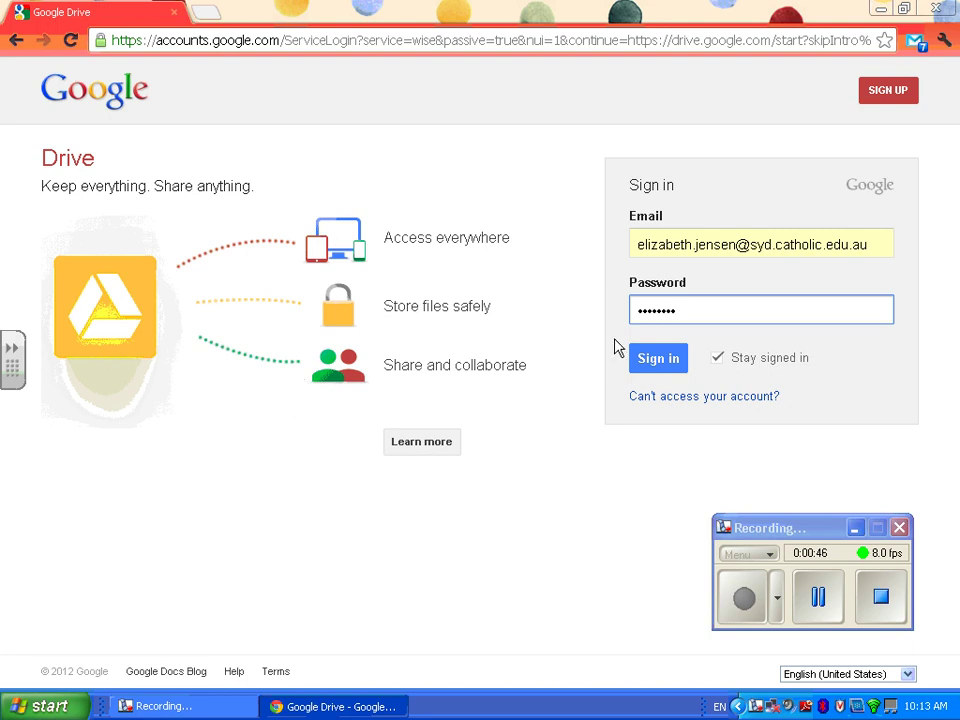
{"action": "left_click", "coordinate": [657, 362]}
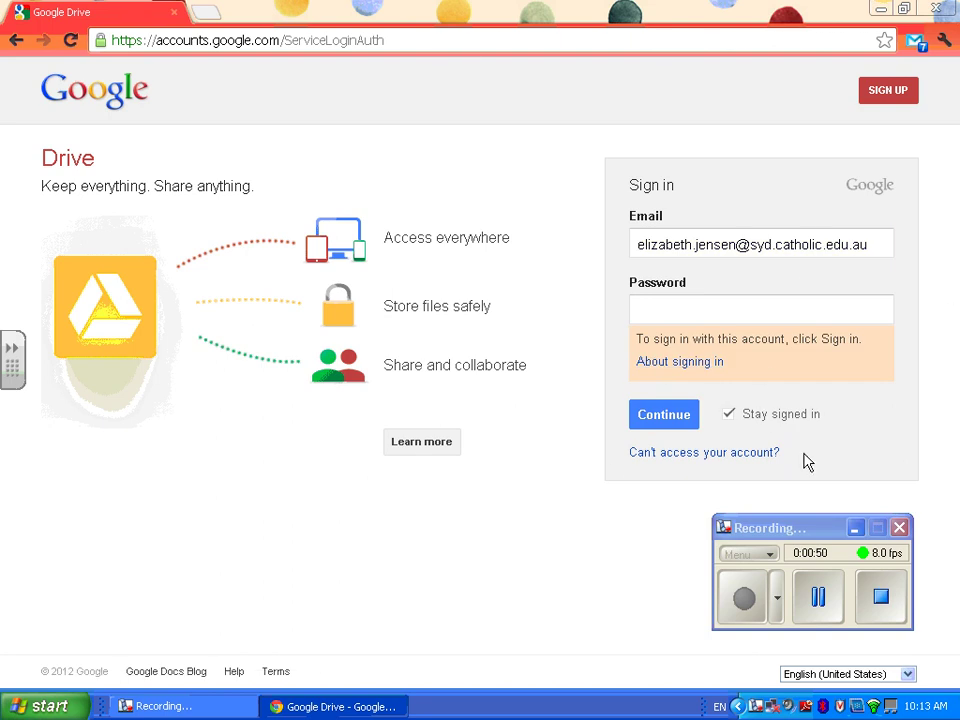
{"action": "left_click", "coordinate": [677, 417]}
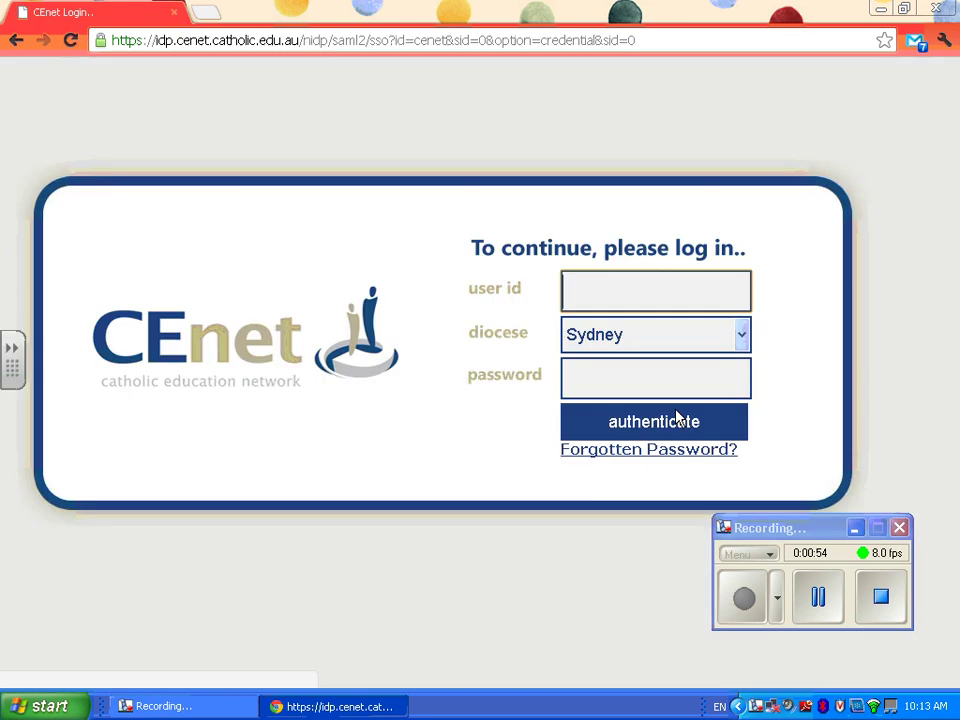
- Log in to CEnet with the school user id and password to reach My Drive
{"action": "left_click", "coordinate": [648, 296]}
{"action": "type", "text": "elizabeth.jensen"}
{"action": "key", "text": "Tab"}
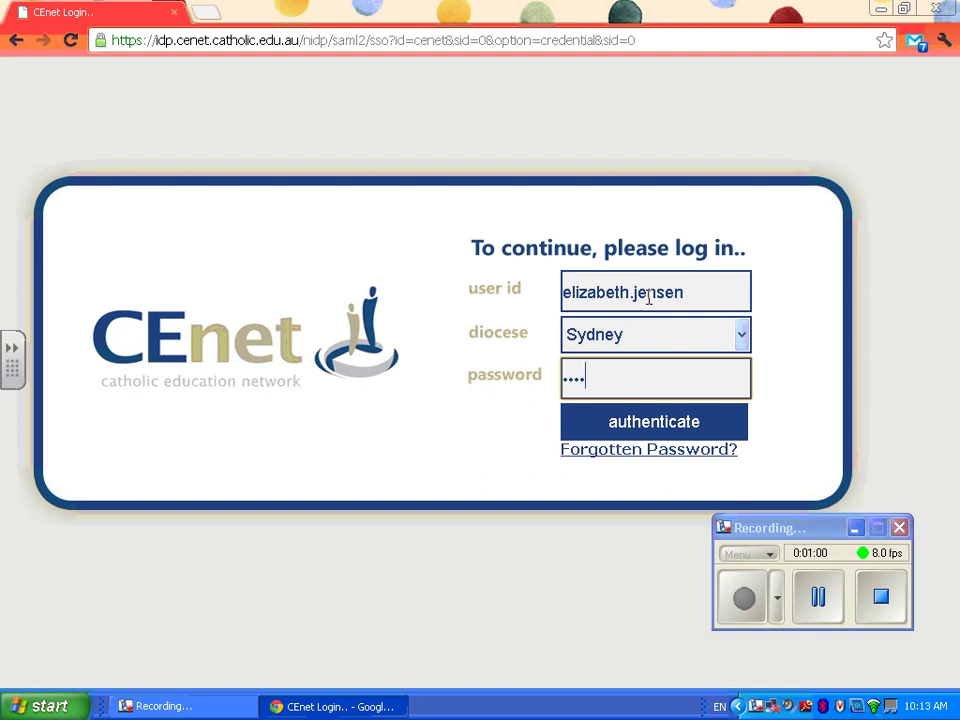
{"action": "key", "text": "Return"}
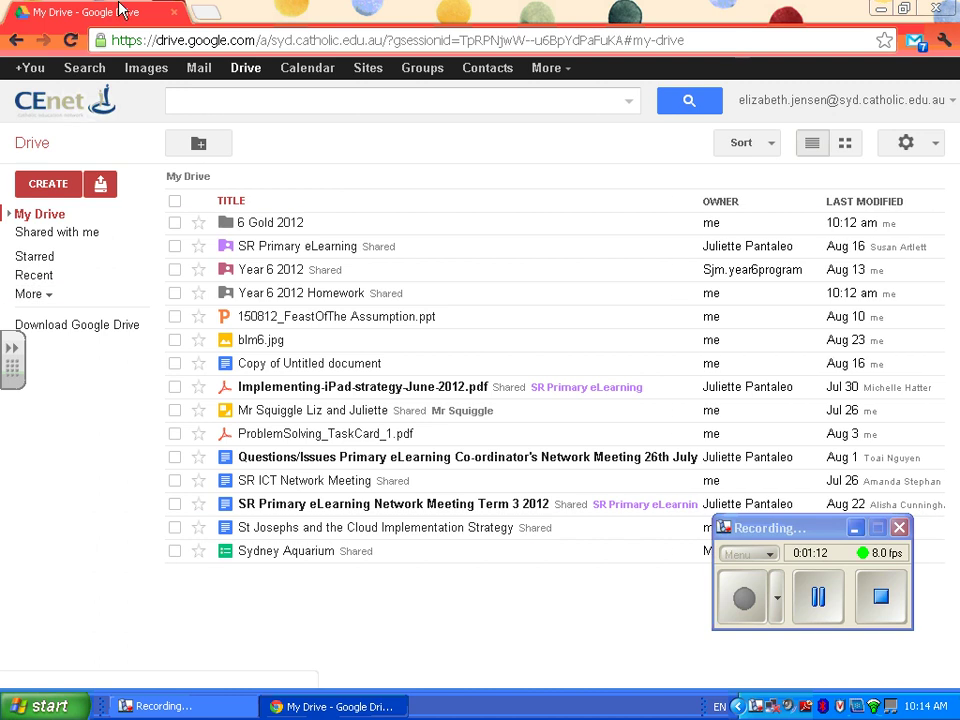
- Trash the old Earthquake News Report copy in Year 6 2012 Homework and open the Research Template master
{"action": "left_click", "coordinate": [22, 235]}
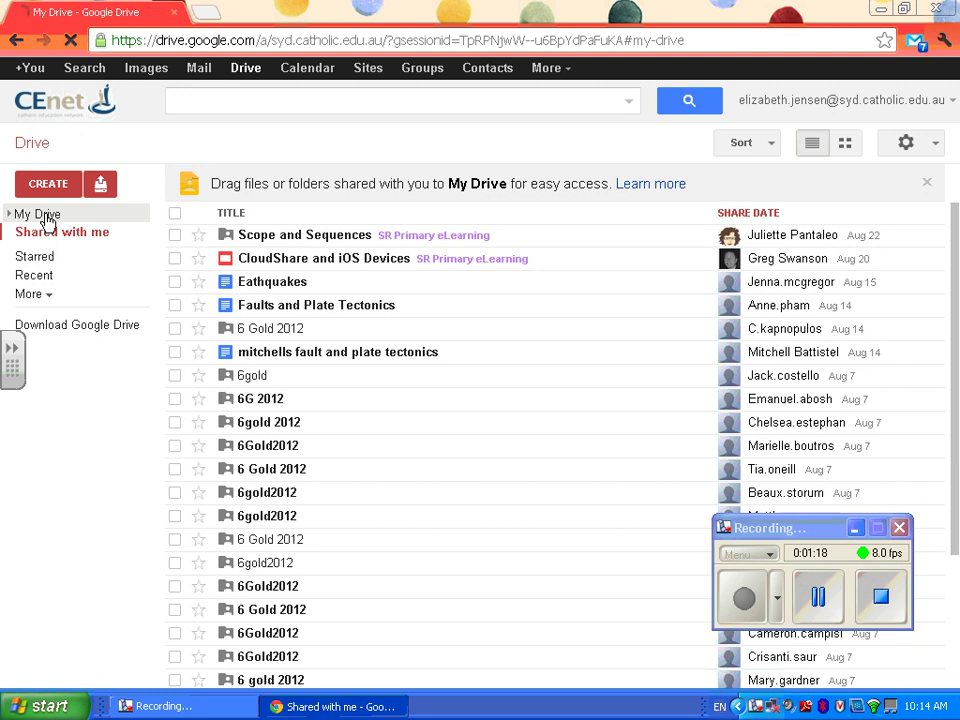
{"action": "left_click", "coordinate": [21, 219]}
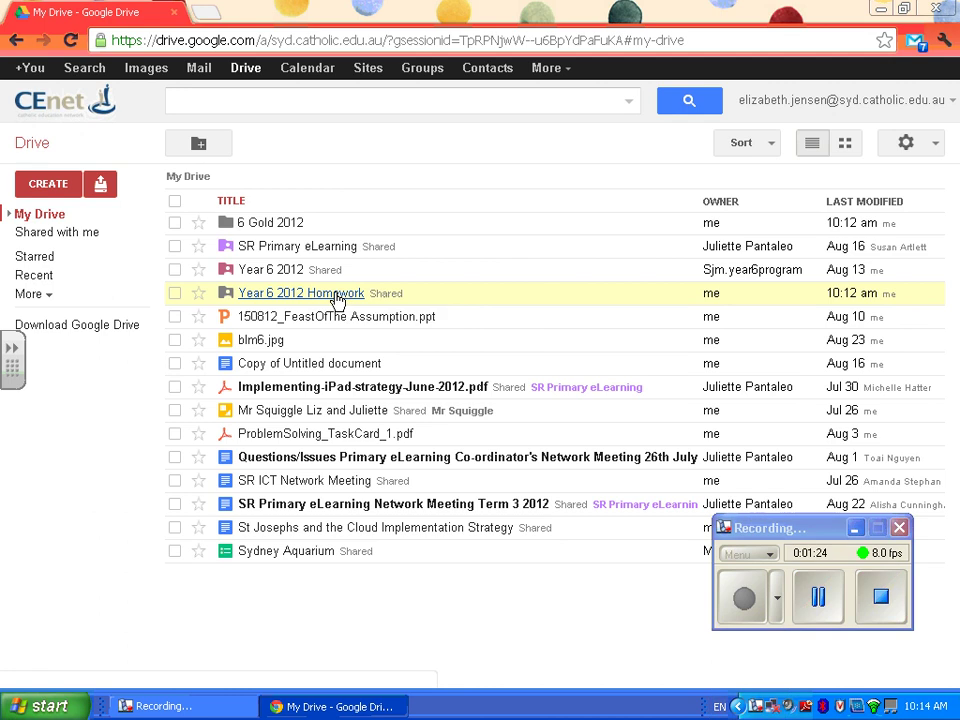
{"action": "left_click", "coordinate": [340, 296]}
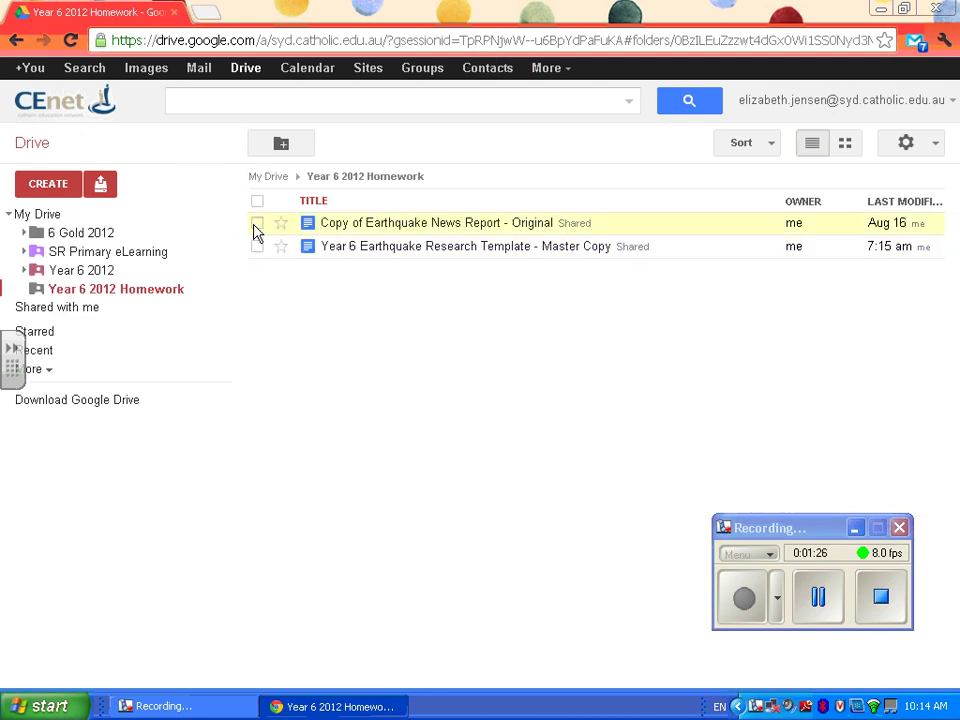
{"action": "left_click", "coordinate": [256, 224]}
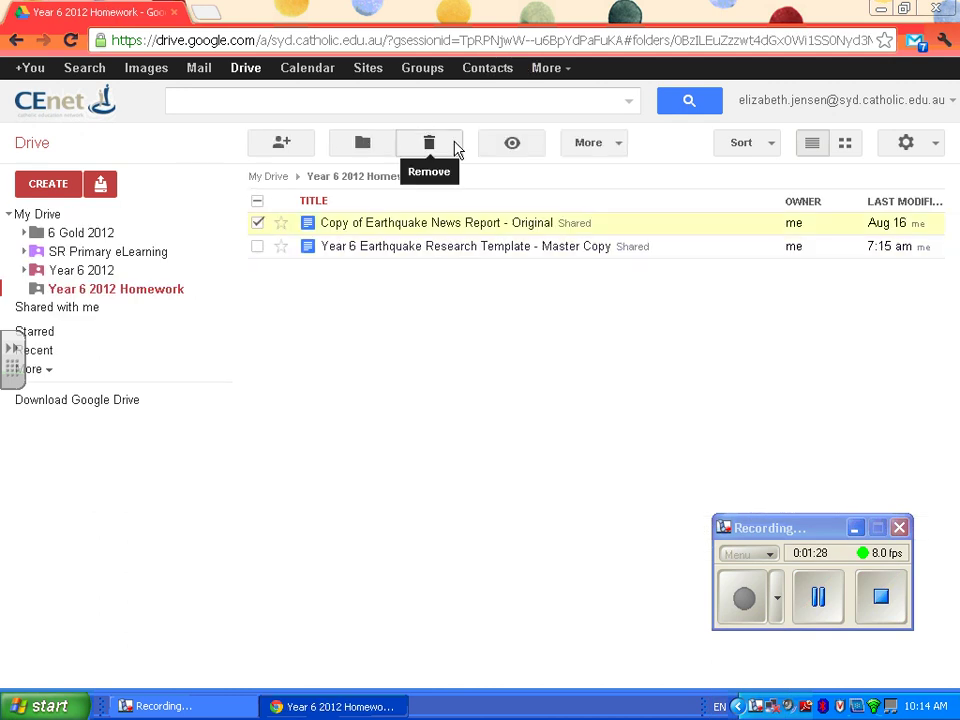
{"action": "left_click", "coordinate": [455, 148]}
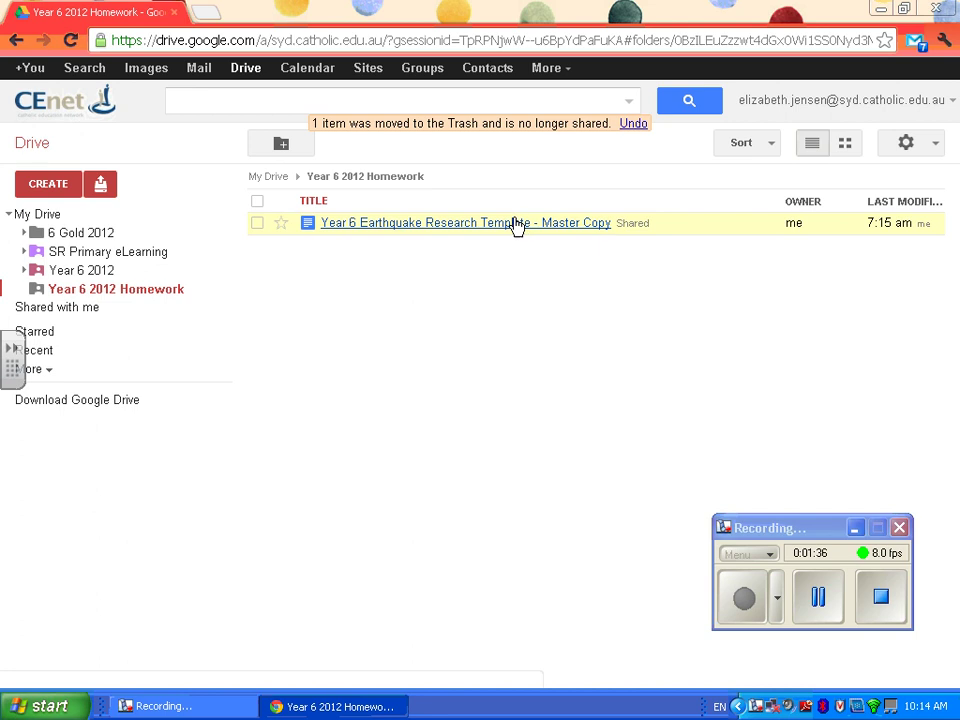
{"action": "left_click", "coordinate": [516, 223]}
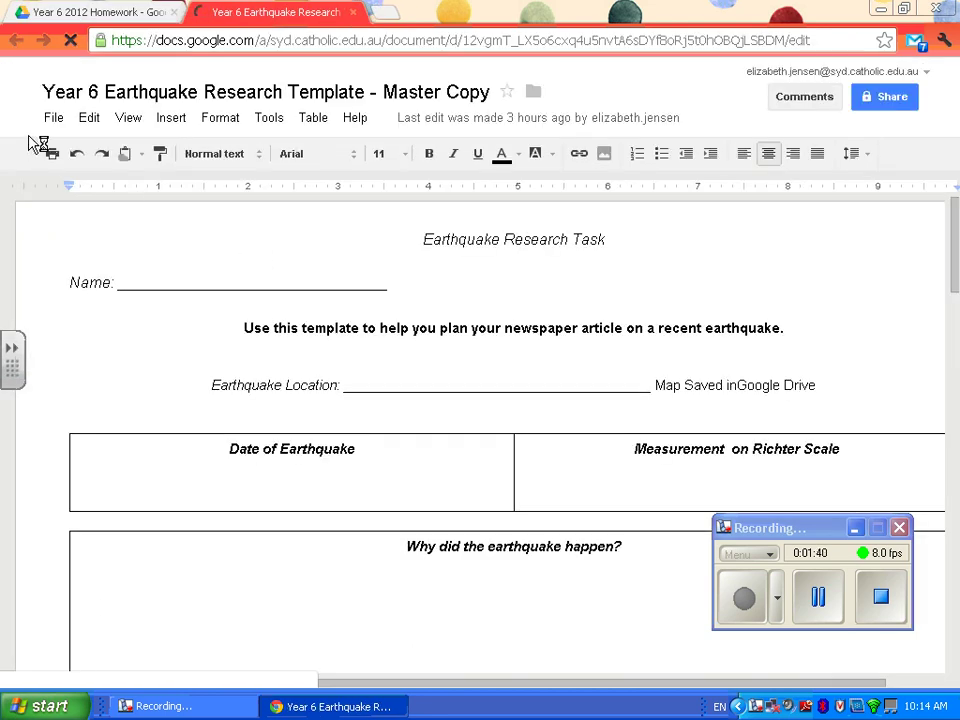
- Create a copy of the Year 6 Earthquake Research Template master with File > Make a copy
{"action": "left_click", "coordinate": [84, 119]}
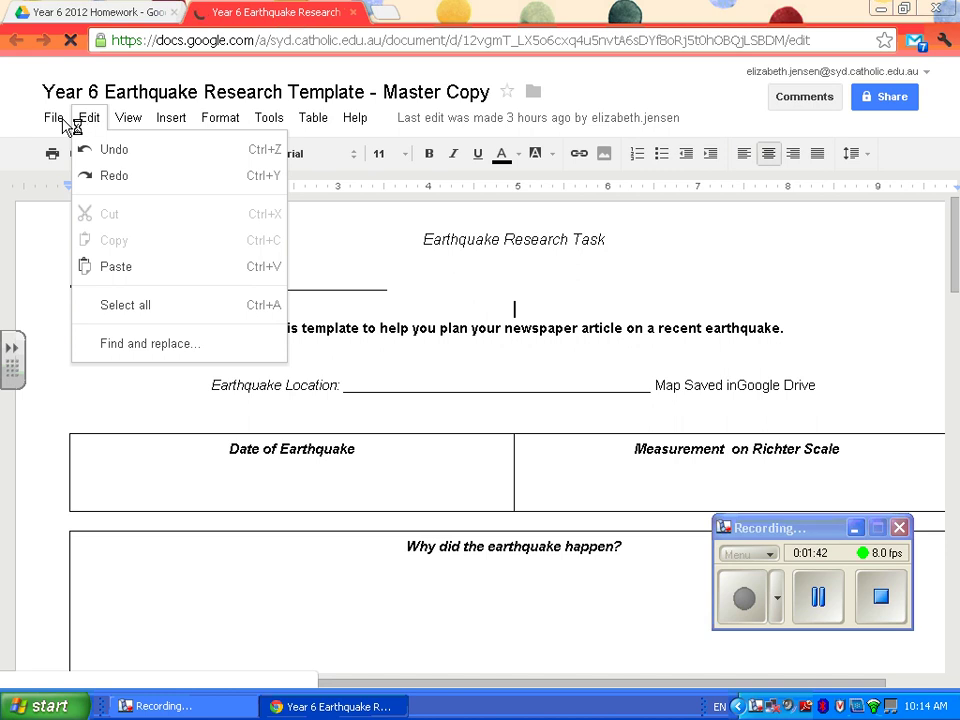
{"action": "mouse_move", "coordinate": [60, 124]}
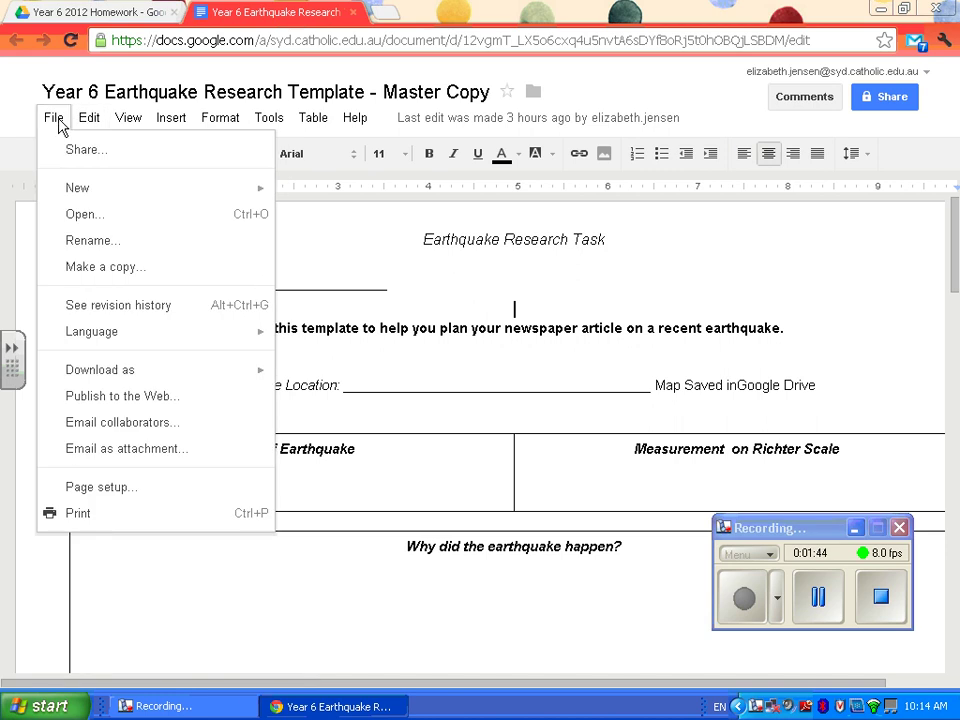
{"action": "left_click", "coordinate": [94, 267]}
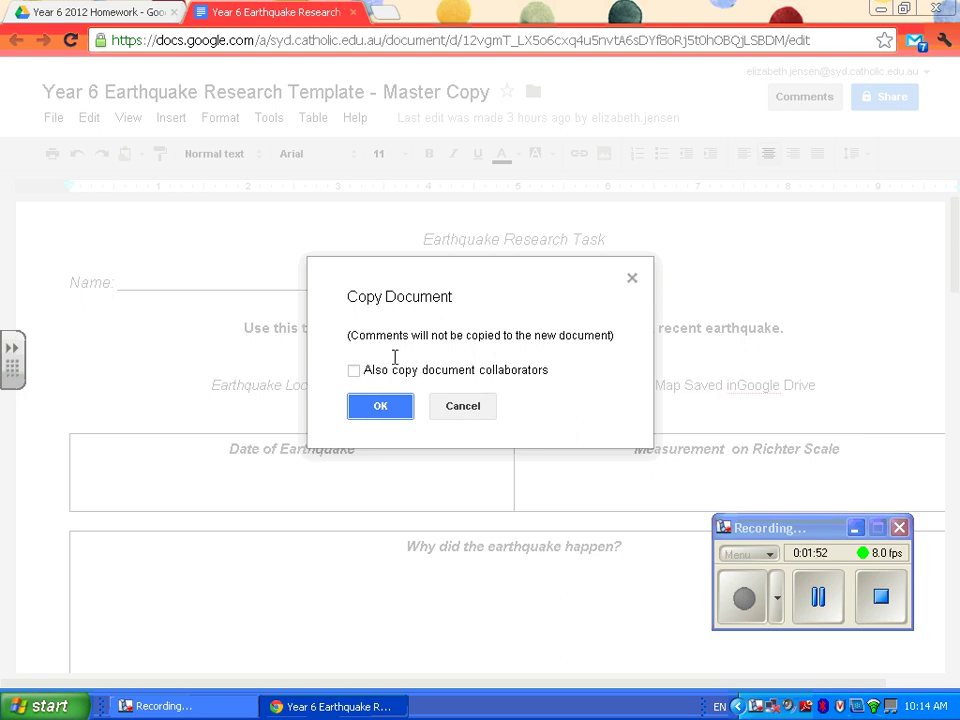
{"action": "left_click", "coordinate": [385, 410]}
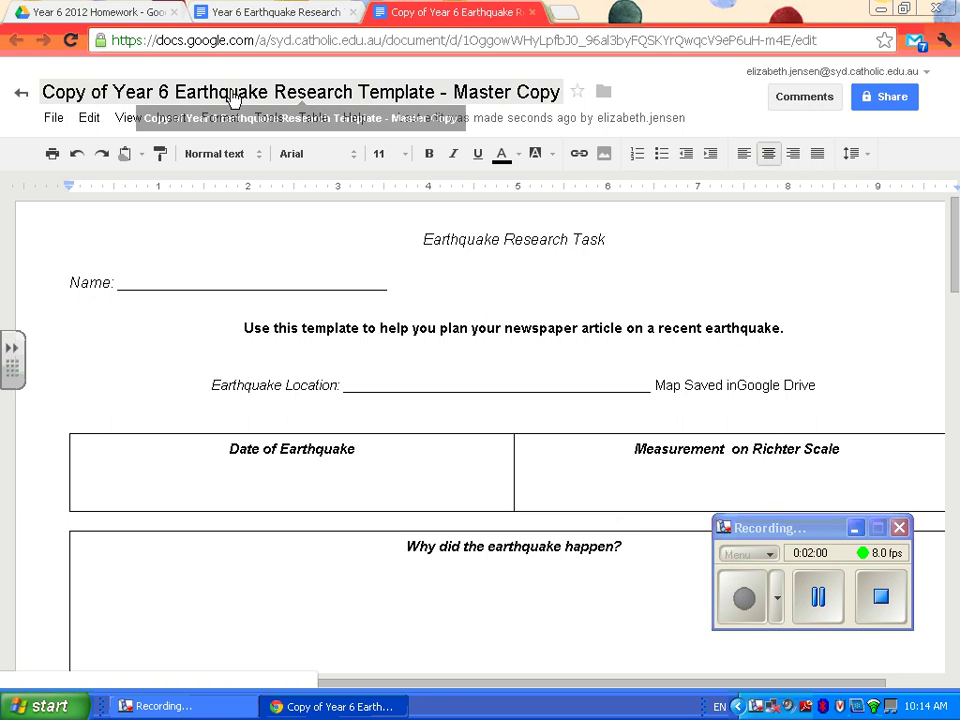
- Rename the copy 'Year 6 Earthquake Research Template - ' followed by the teacher's name
{"action": "left_click", "coordinate": [231, 94]}
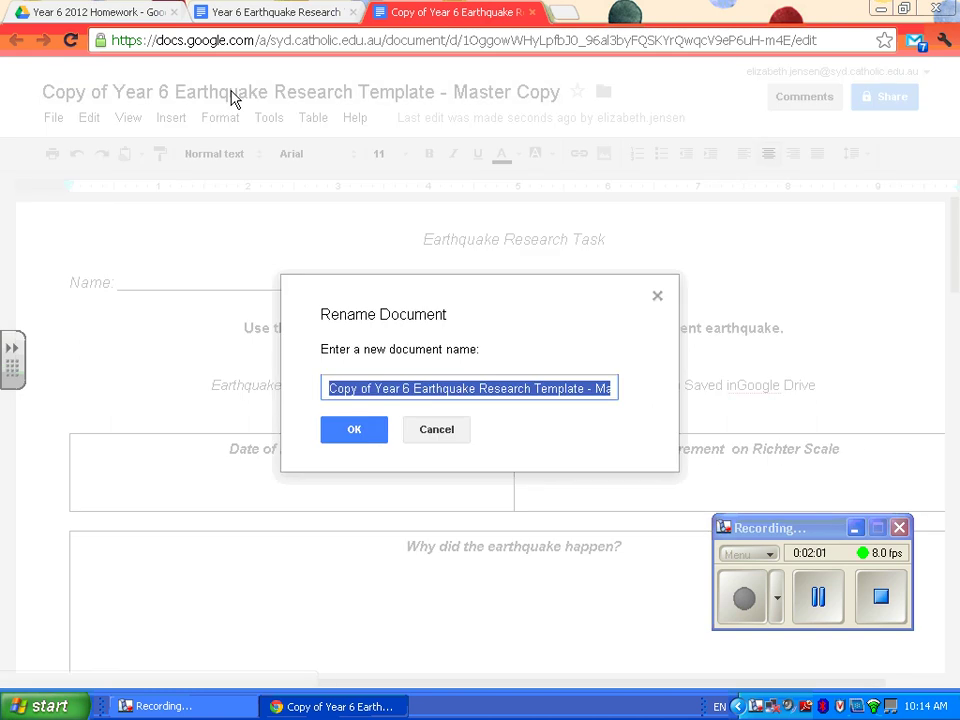
{"action": "left_click", "coordinate": [368, 387]}
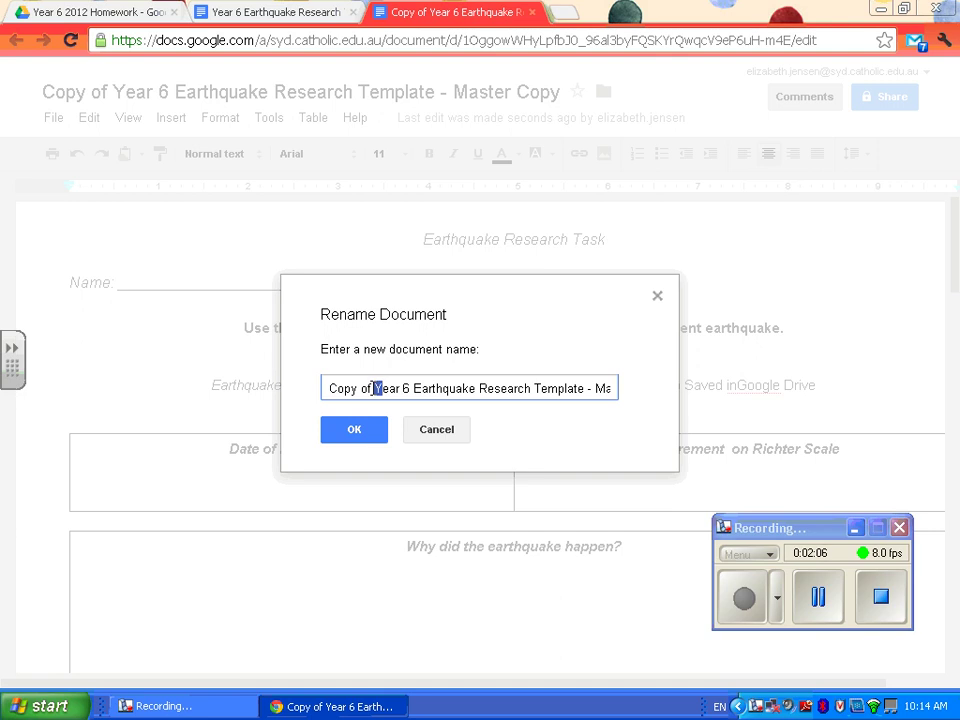
{"action": "left_click_drag", "start_coordinate": [370, 388], "coordinate": [272, 392]}
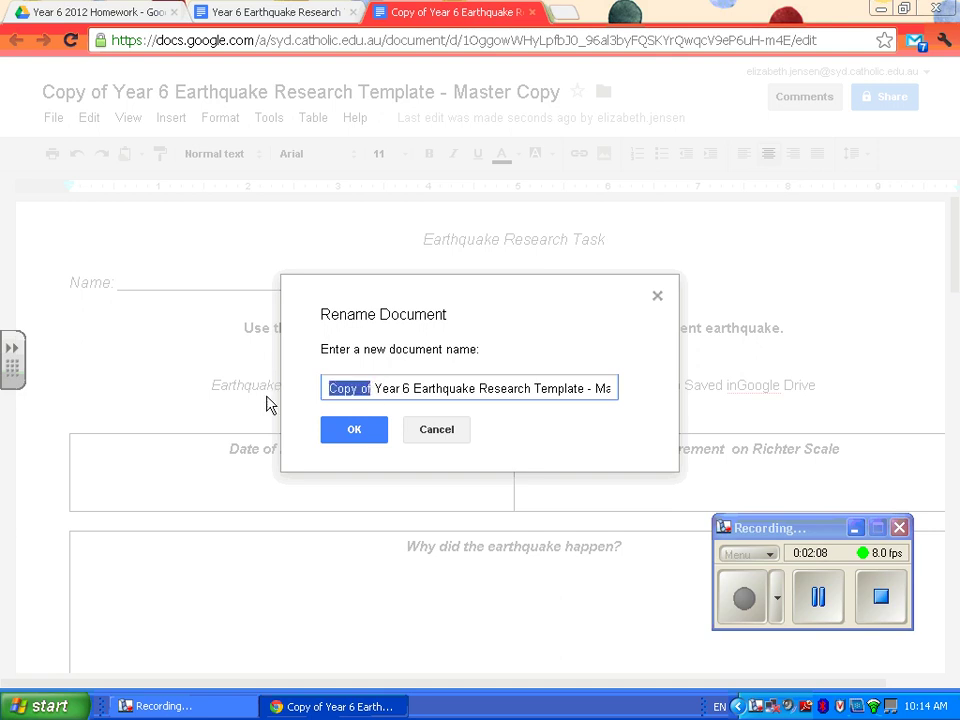
{"action": "key", "text": "BackSpace"}
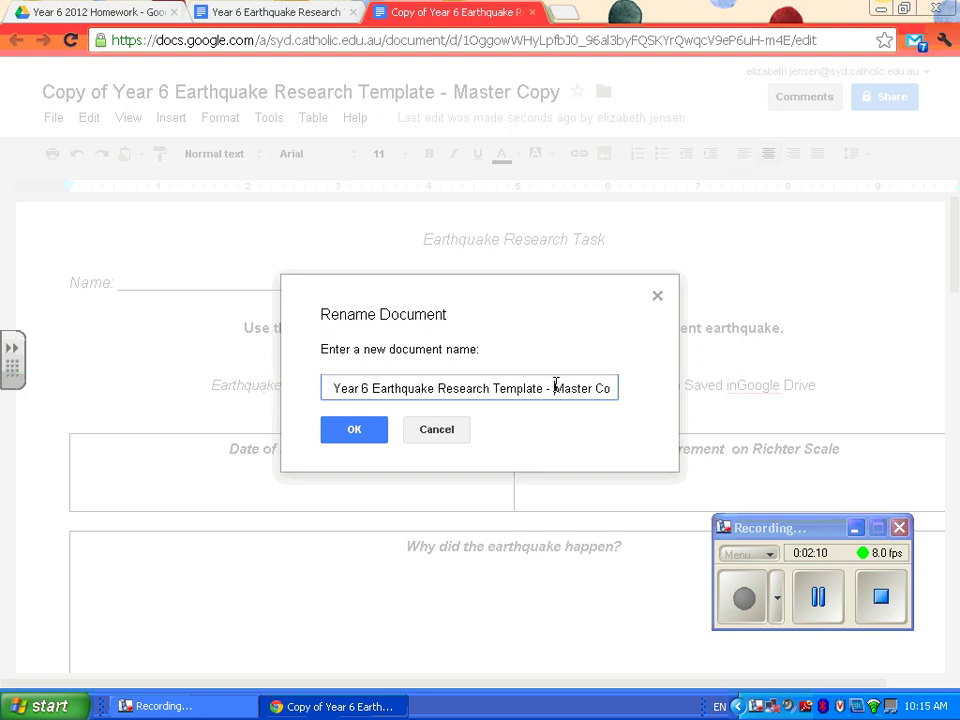
{"action": "left_click_drag", "start_coordinate": [555, 386], "coordinate": [689, 386]}
{"action": "type", "text": "Mrs Jensen"}
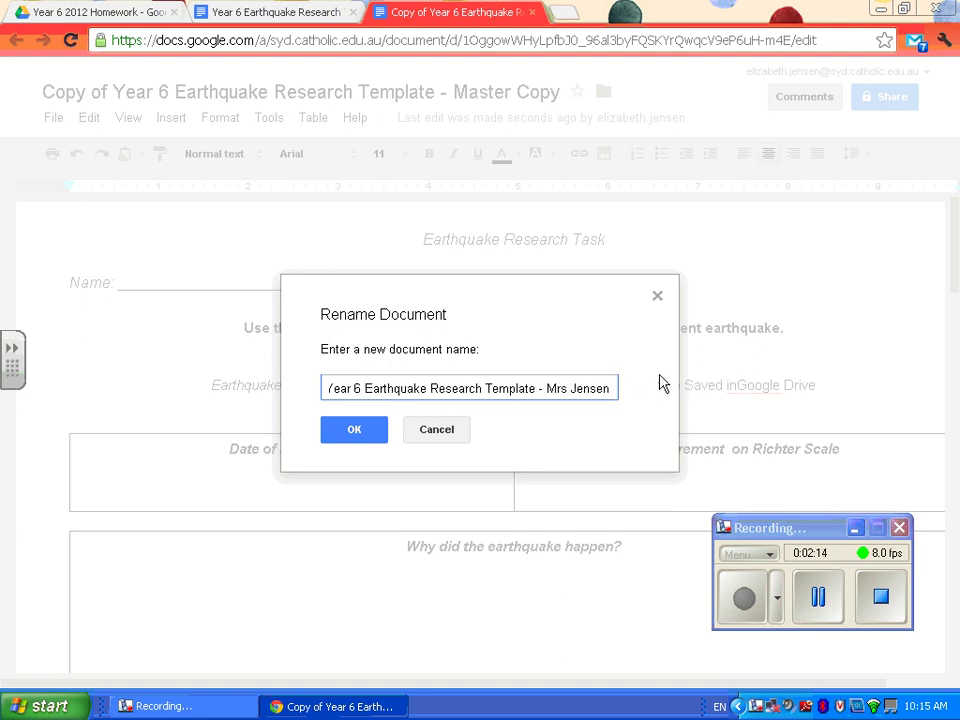
{"action": "left_click", "coordinate": [354, 430]}
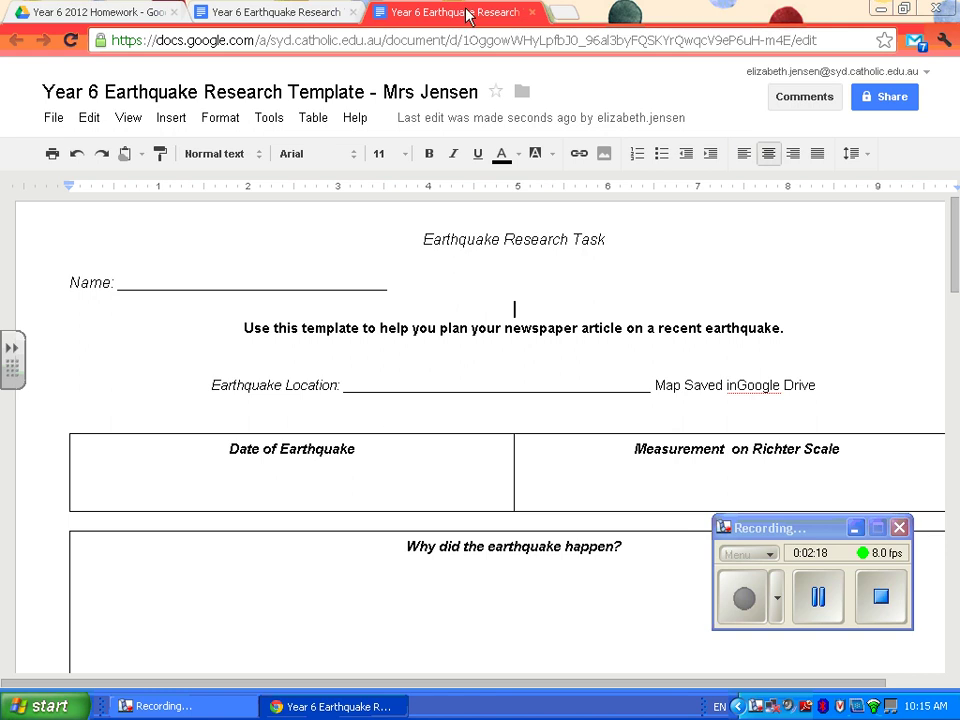
- Close the master template and find the renamed template copy in the My Drive root
{"action": "left_click", "coordinate": [352, 12]}
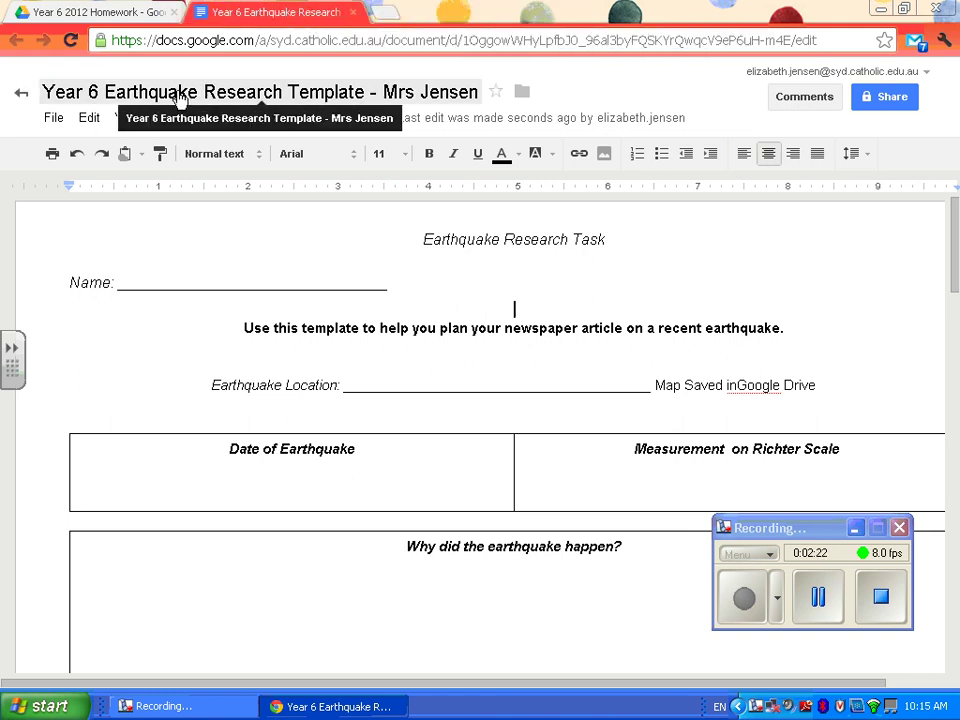
{"action": "left_click", "coordinate": [115, 10]}
{"action": "left_click", "coordinate": [42, 214]}
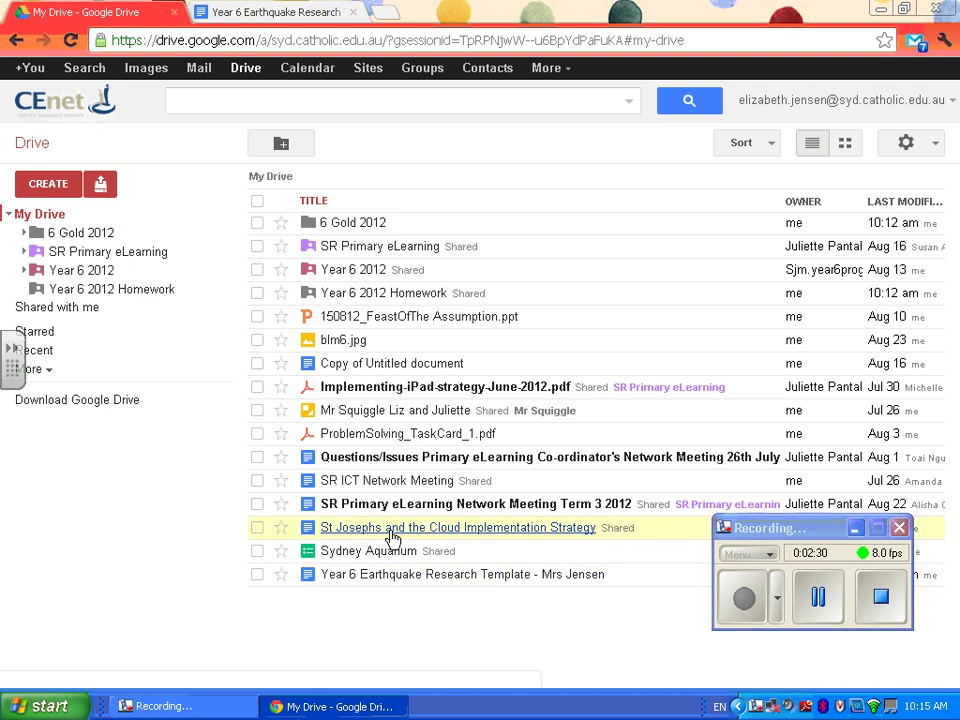
{"action": "left_click", "coordinate": [381, 296]}
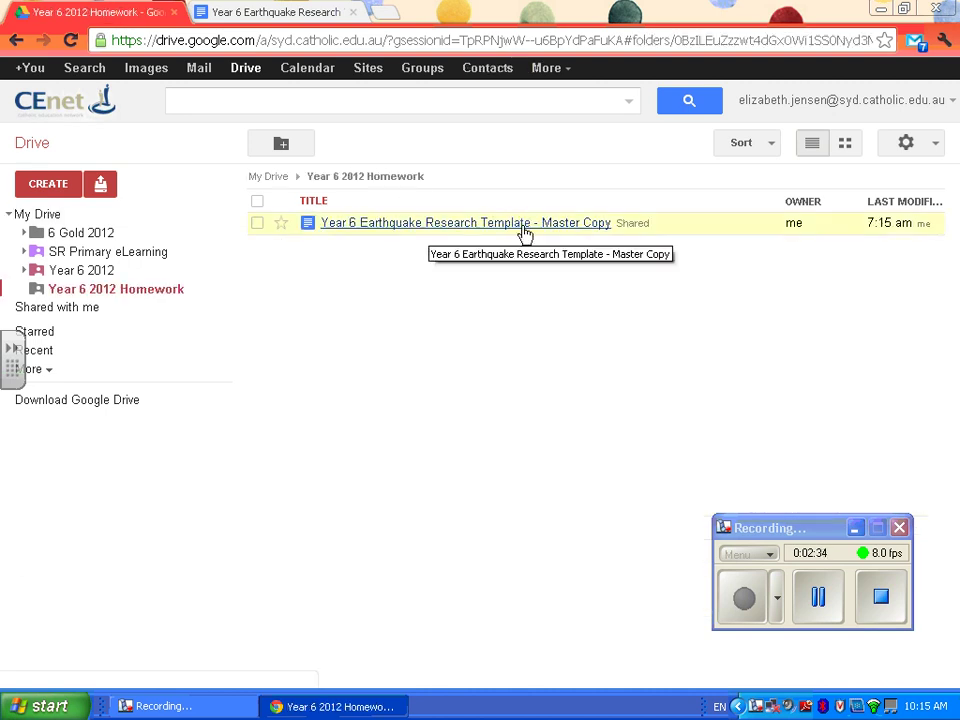
{"action": "left_click", "coordinate": [28, 213]}
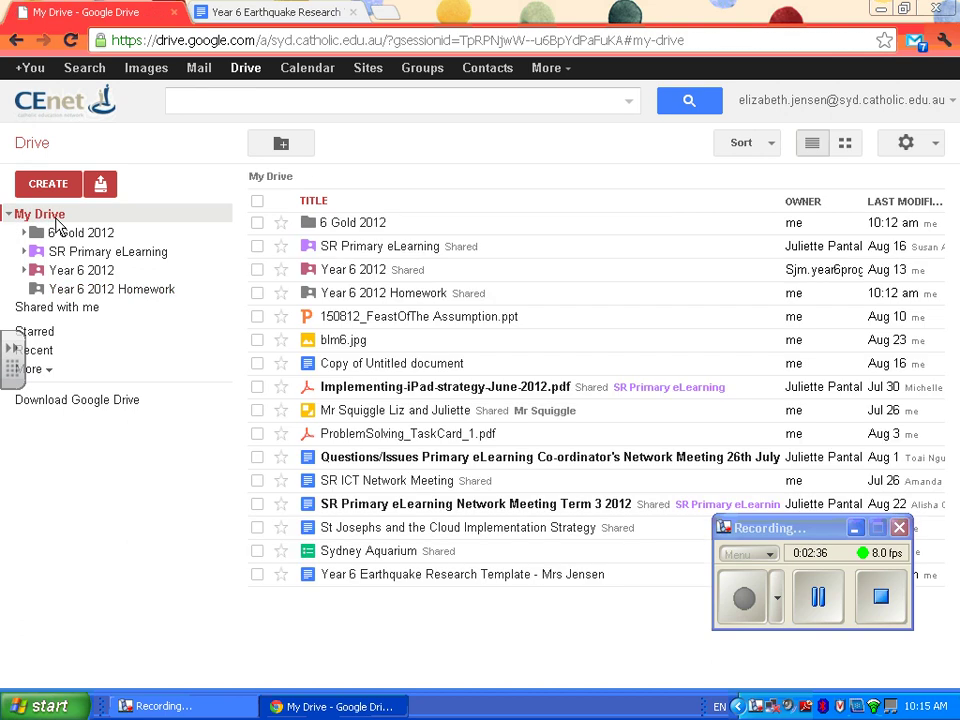
{"action": "left_click", "coordinate": [407, 576]}
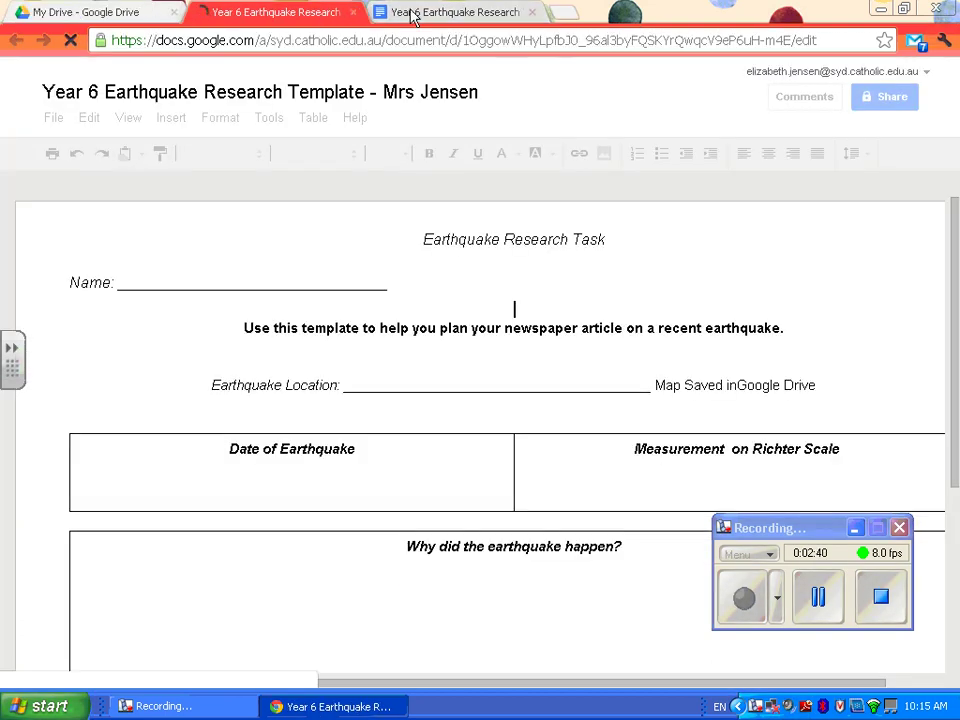
{"action": "left_click", "coordinate": [352, 12]}
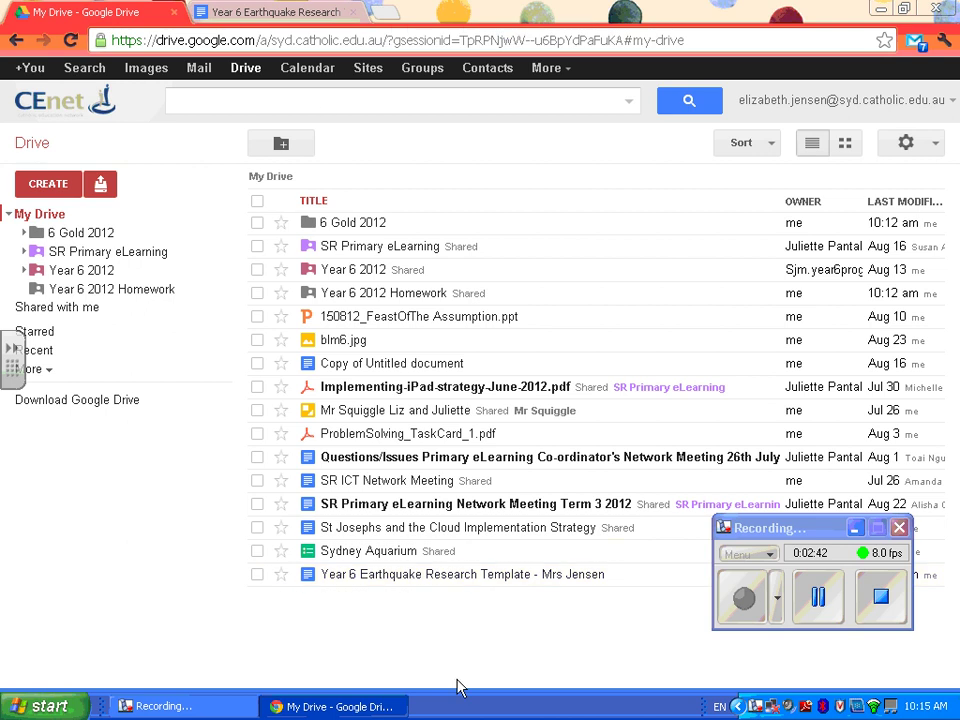
- Drag the renamed template copy into the 6 Gold 2012 folder and open it from there
{"action": "left_click_drag", "start_coordinate": [490, 577], "coordinate": [330, 227]}
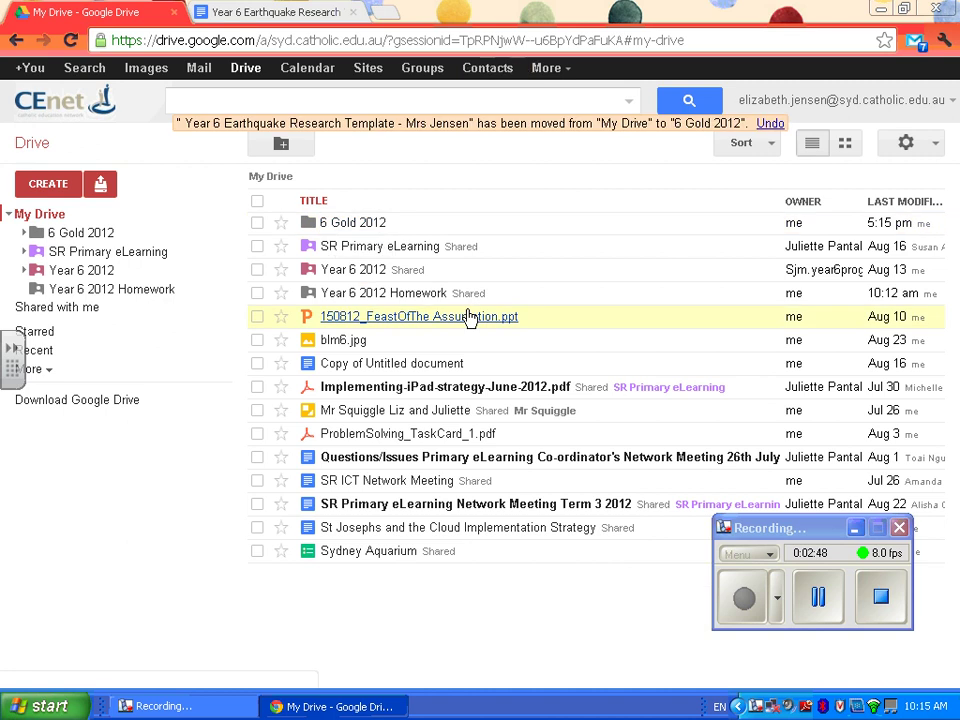
{"action": "left_click", "coordinate": [355, 223]}
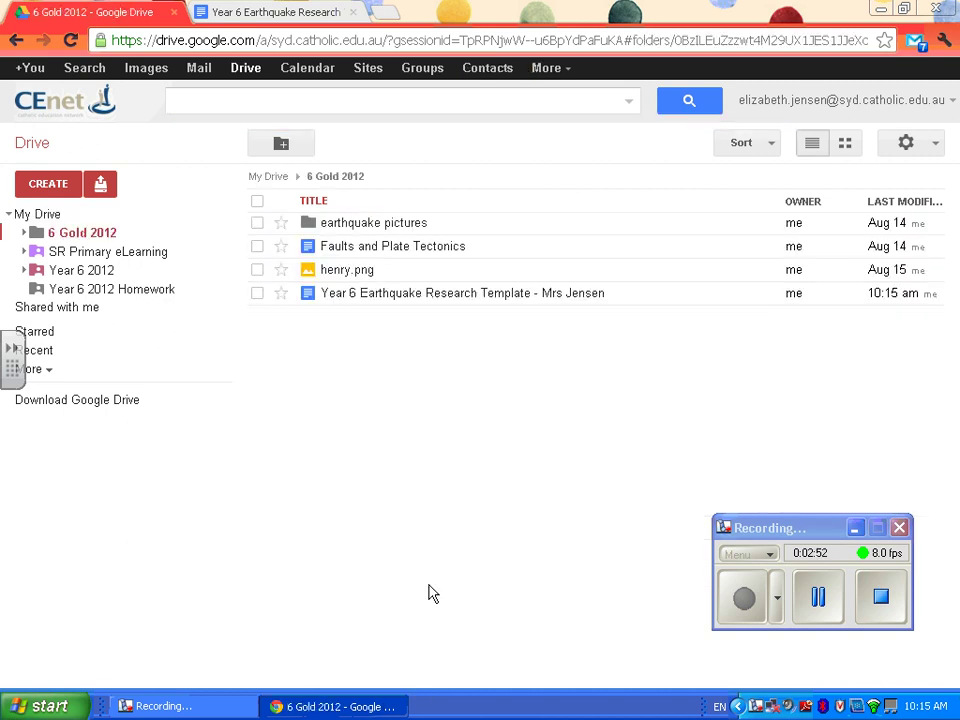
{"action": "left_click", "coordinate": [491, 294]}
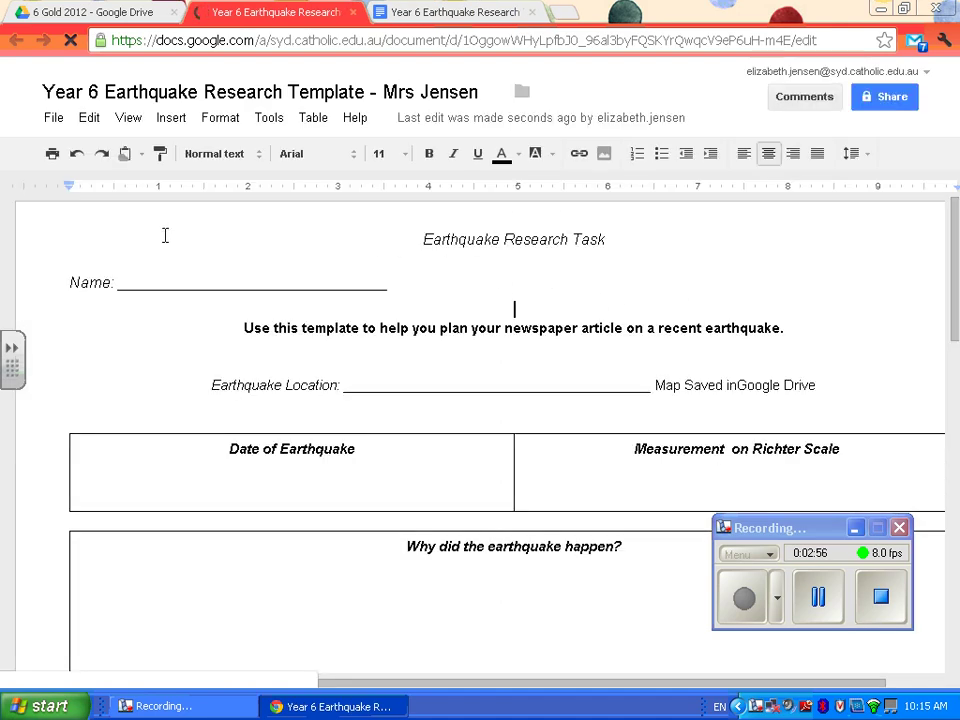
- Replace the Name underscores with the teacher's name and the Earthquake Location blank with 'Christchurch, New Zealand'
{"action": "left_click", "coordinate": [409, 283]}
{"action": "left_click_drag", "start_coordinate": [409, 283], "coordinate": [120, 282]}
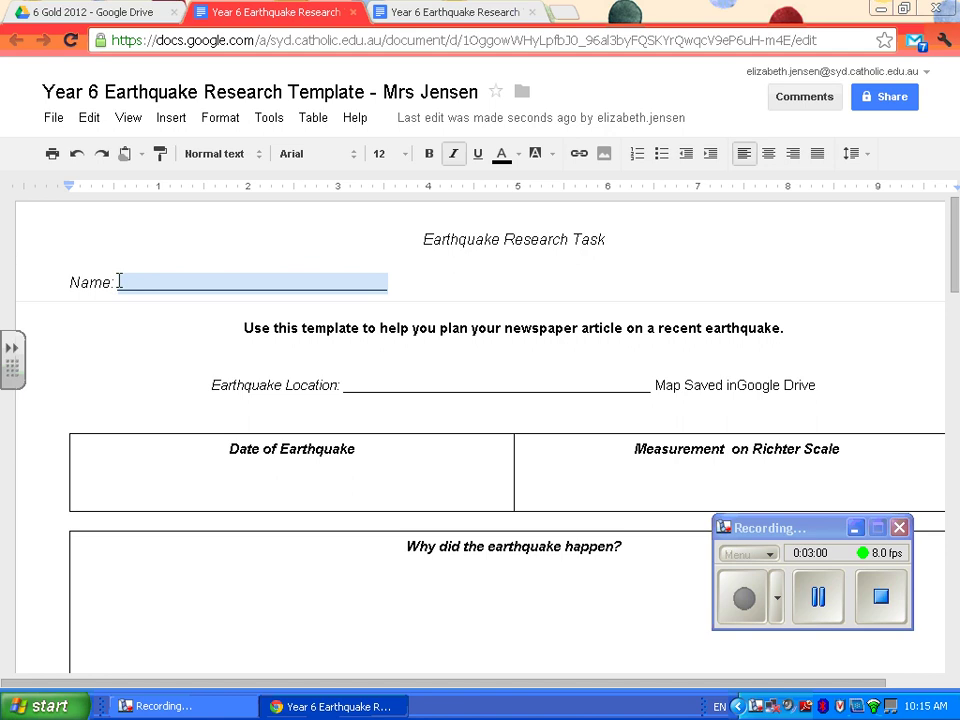
{"action": "type", "text": "Mrs Jensen"}
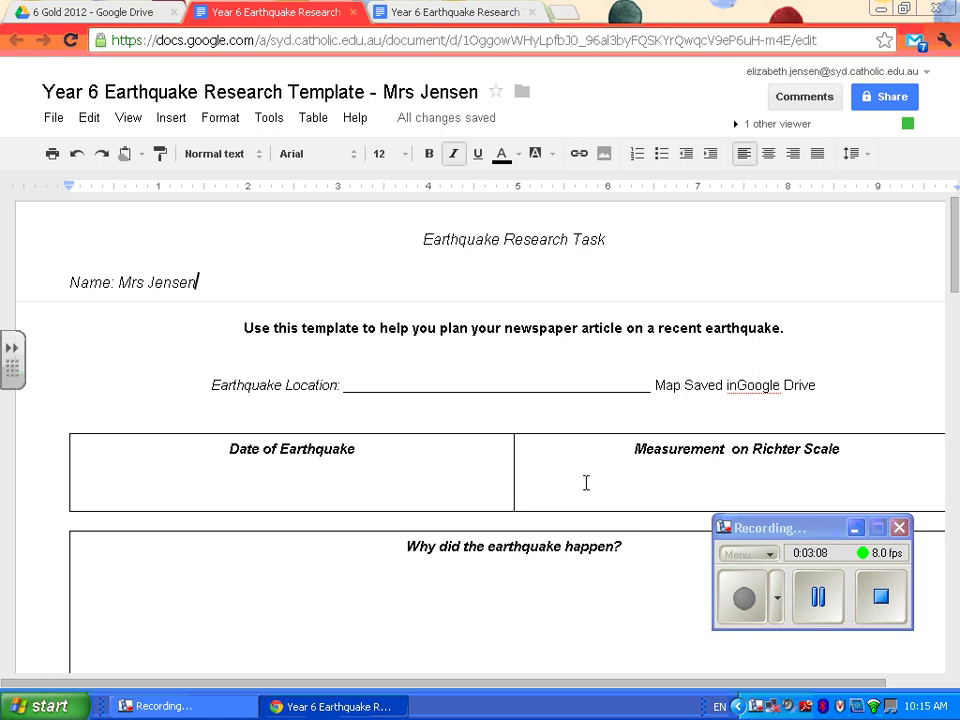
{"action": "left_click_drag", "start_coordinate": [655, 389], "coordinate": [337, 381]}
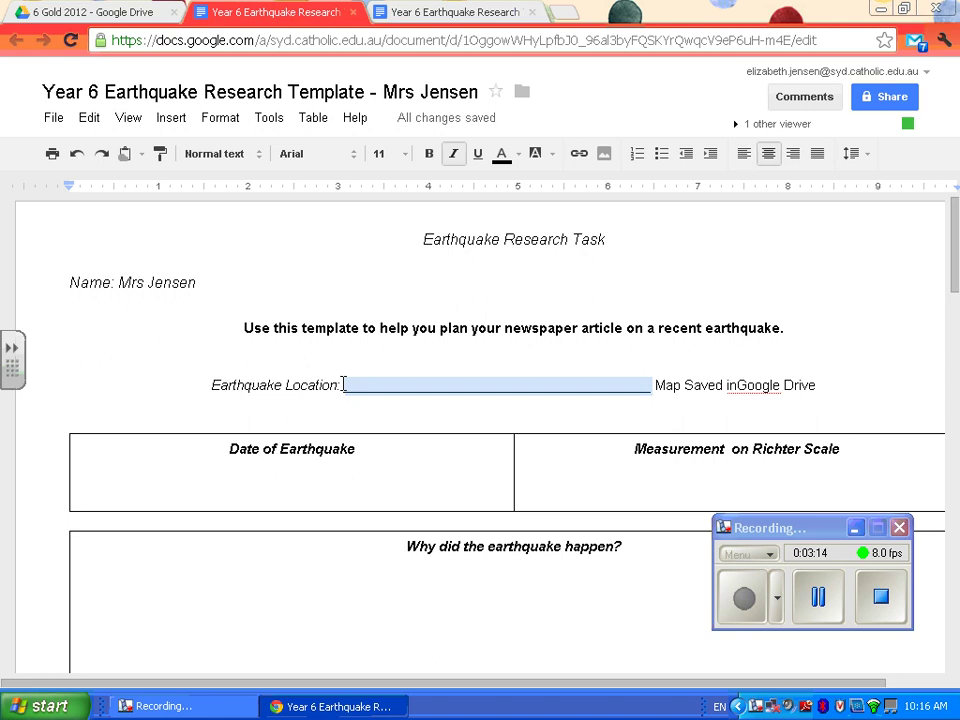
{"action": "type", "text": "Christ"}
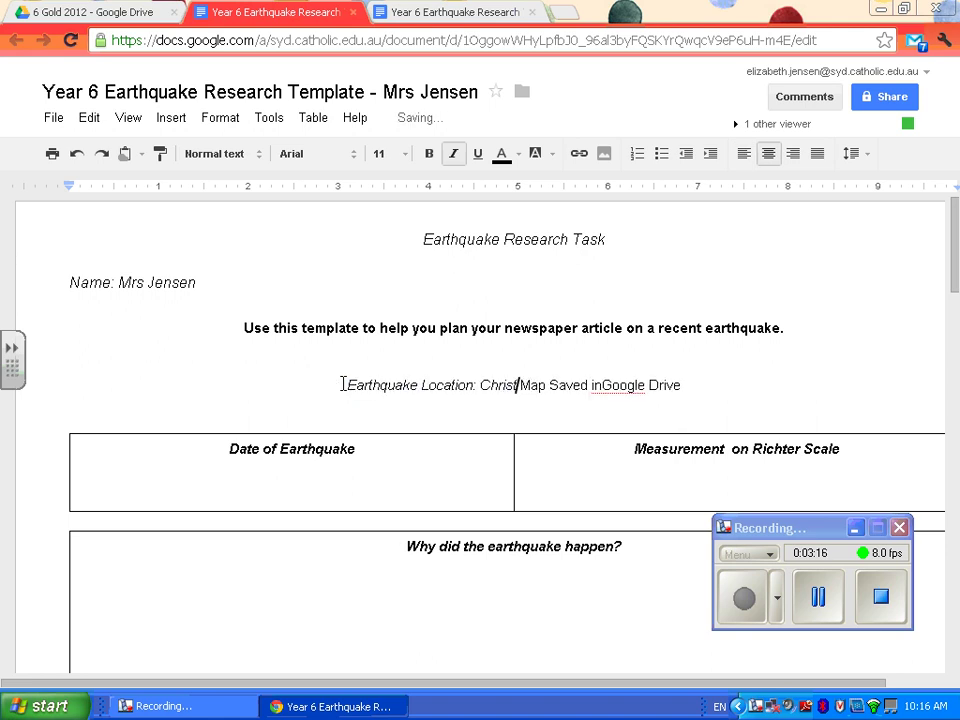
{"action": "type", "text": "church,"}
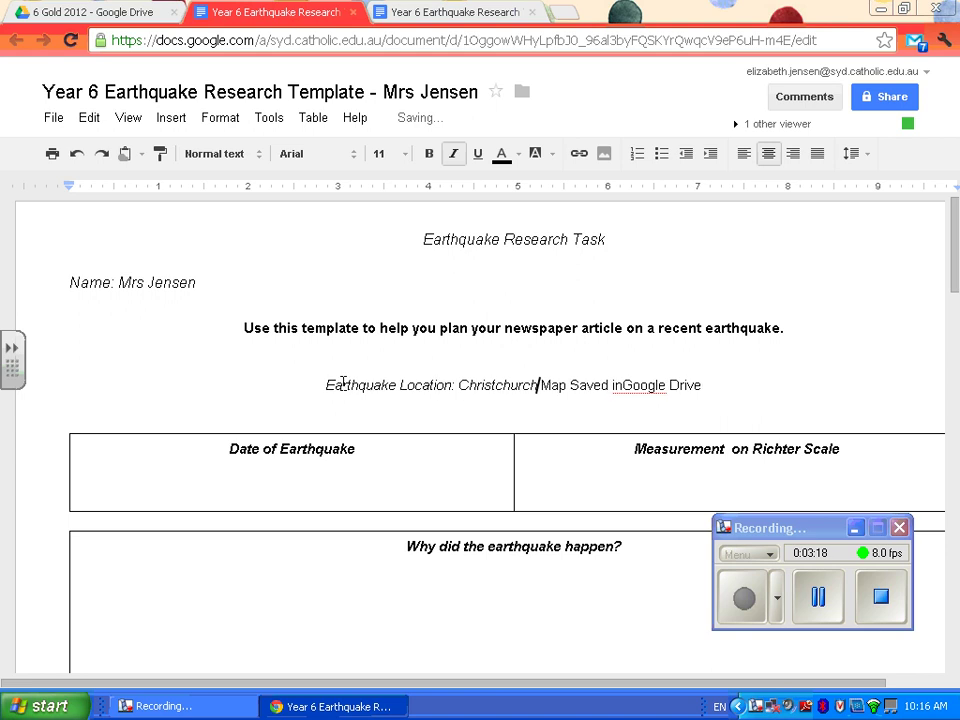
{"action": "type", "text": " New Zealand"}
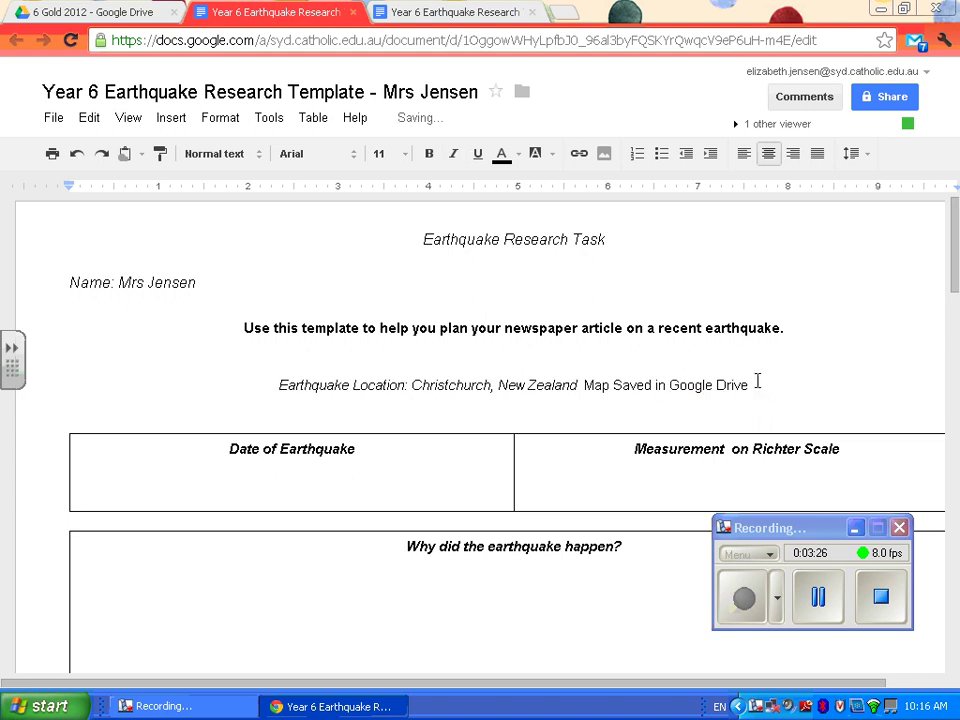
- Give the note 'Map Saved in Google Drive' a red text background
{"action": "left_click_drag", "start_coordinate": [756, 382], "coordinate": [588, 387]}
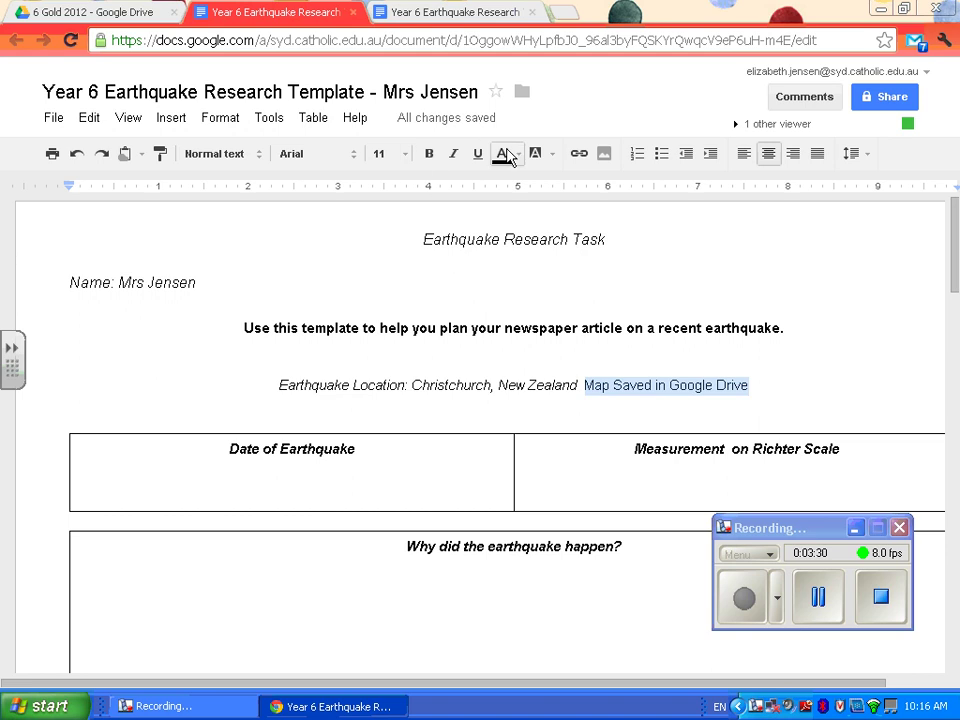
{"action": "left_click", "coordinate": [546, 157]}
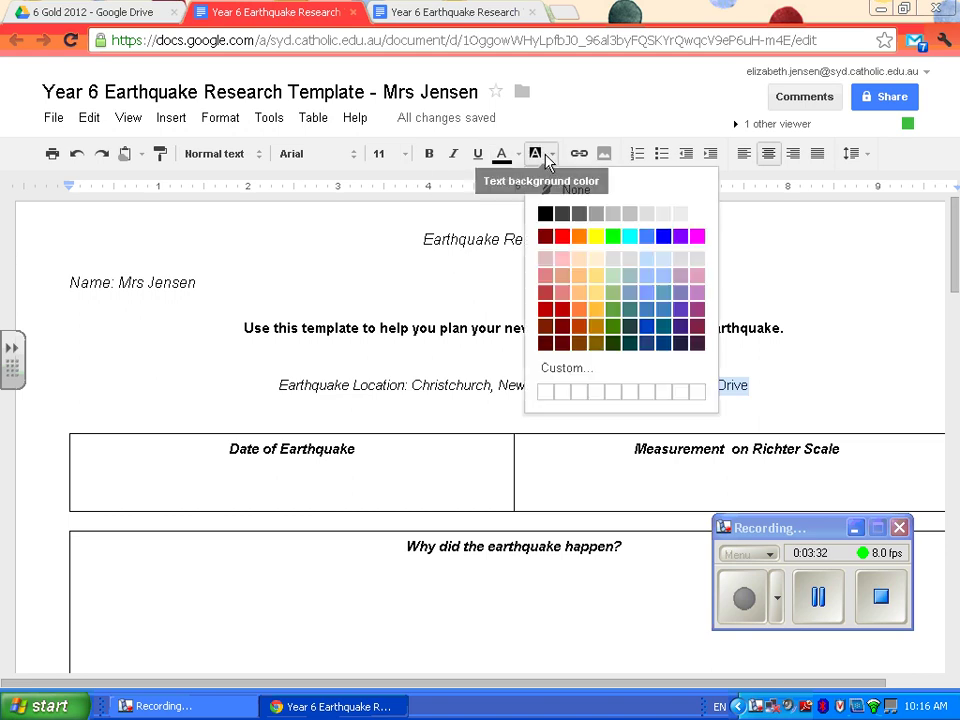
{"action": "left_click", "coordinate": [562, 236]}
{"action": "scroll", "coordinate": [909, 446], "scroll_direction": "down", "scroll_amount": 5}
{"action": "scroll", "coordinate": [867, 418], "scroll_direction": "up", "scroll_amount": 5}
{"action": "left_click", "coordinate": [805, 403]}
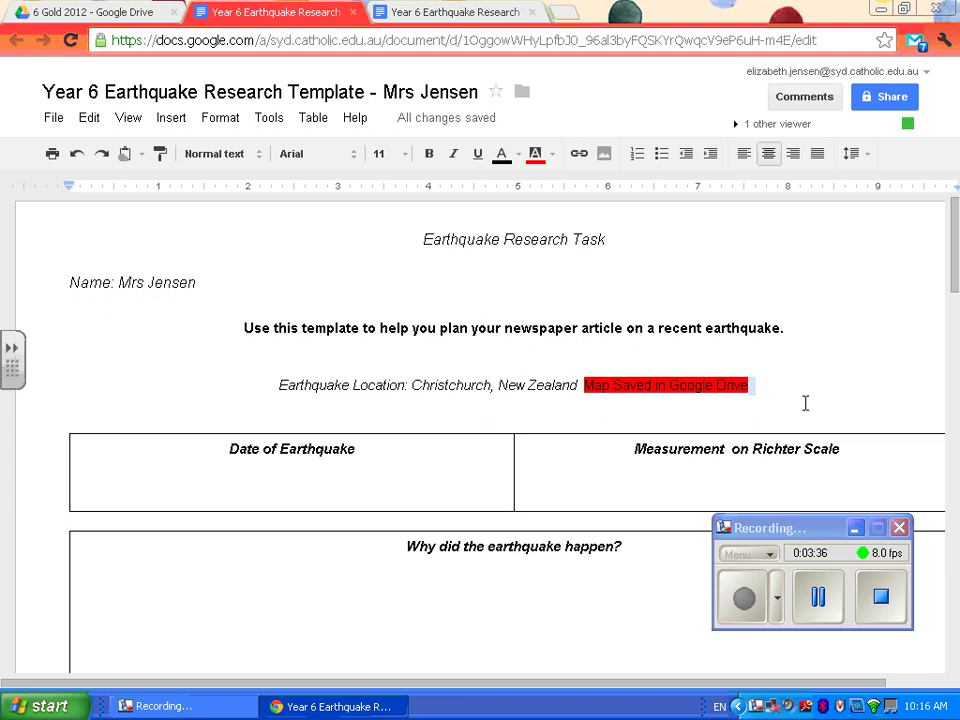
{"action": "scroll", "coordinate": [180, 416], "scroll_direction": "down", "scroll_amount": 5}
{"action": "scroll", "coordinate": [298, 431], "scroll_direction": "up", "scroll_amount": 5}
{"action": "scroll", "coordinate": [364, 491], "scroll_direction": "down", "scroll_amount": 2}
- Enter 'January 2010' under the Date of Earthquake heading
{"action": "left_click", "coordinate": [374, 265]}
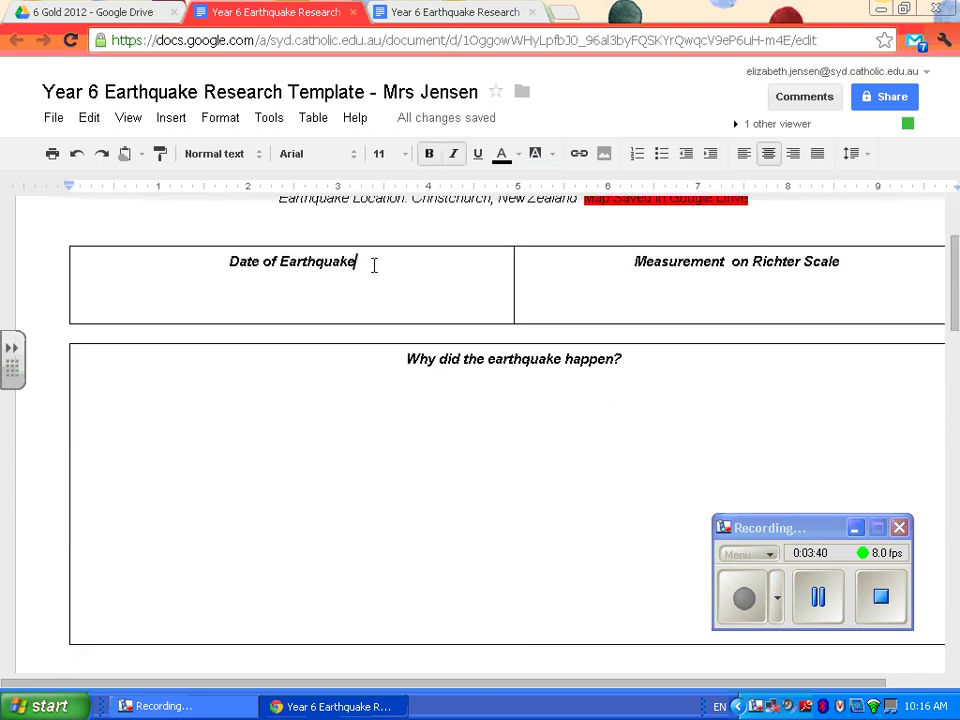
{"action": "key", "text": "Return"}
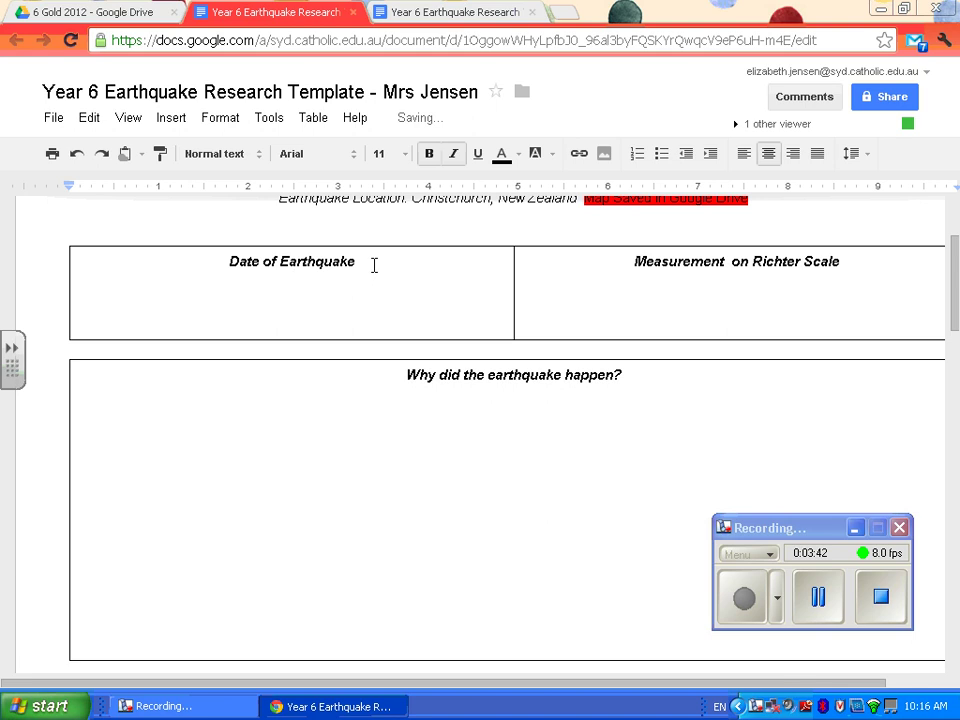
{"action": "key", "text": "BackSpace"}
{"action": "key", "text": "BackSpace"}
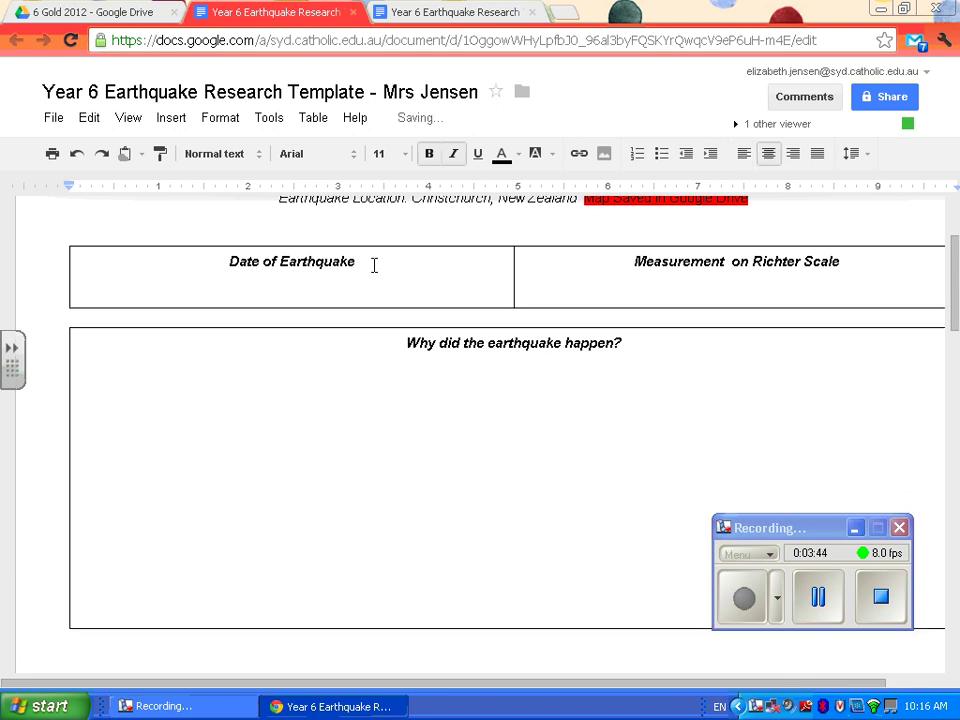
{"action": "type", "text": "January 2010"}
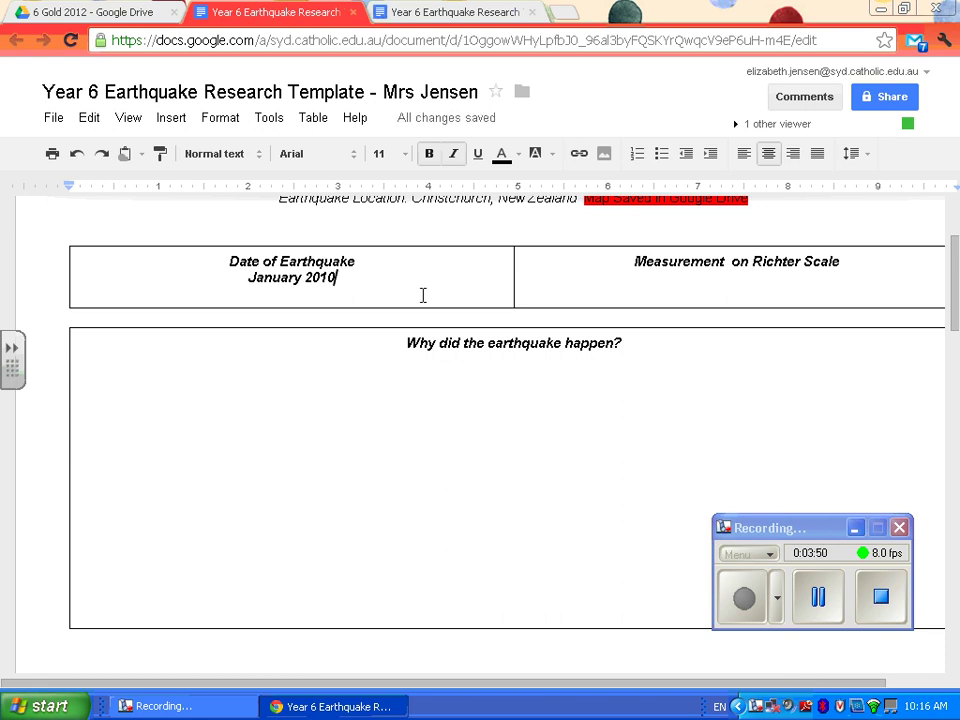
- Enter 6.4 under the Richter Scale heading
{"action": "left_click", "coordinate": [849, 274]}
{"action": "key", "text": "Return"}
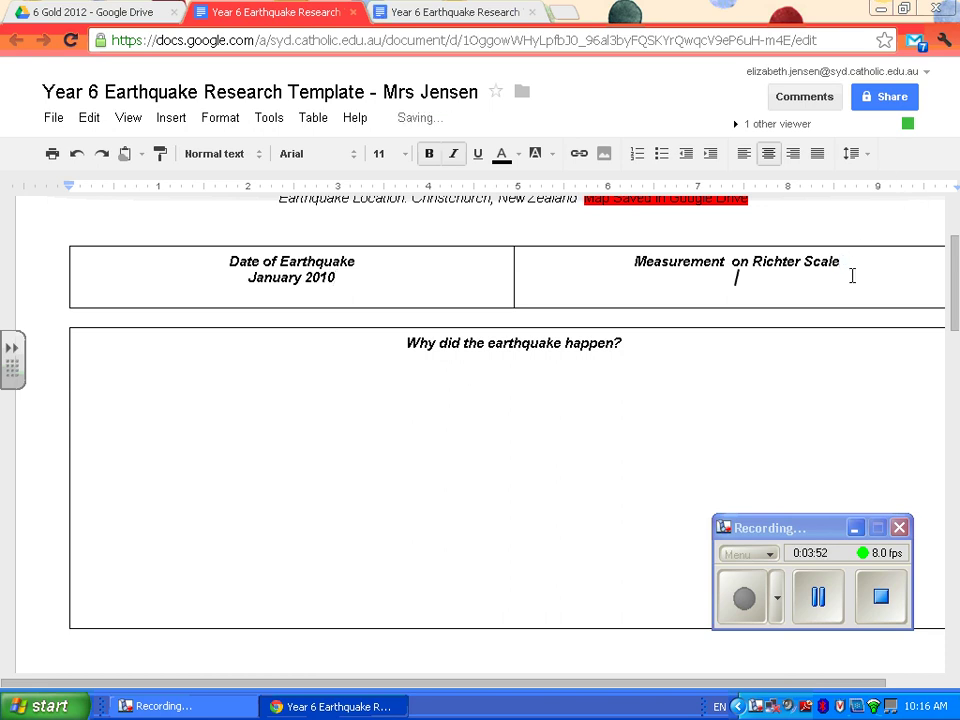
{"action": "type", "text": "6.4"}
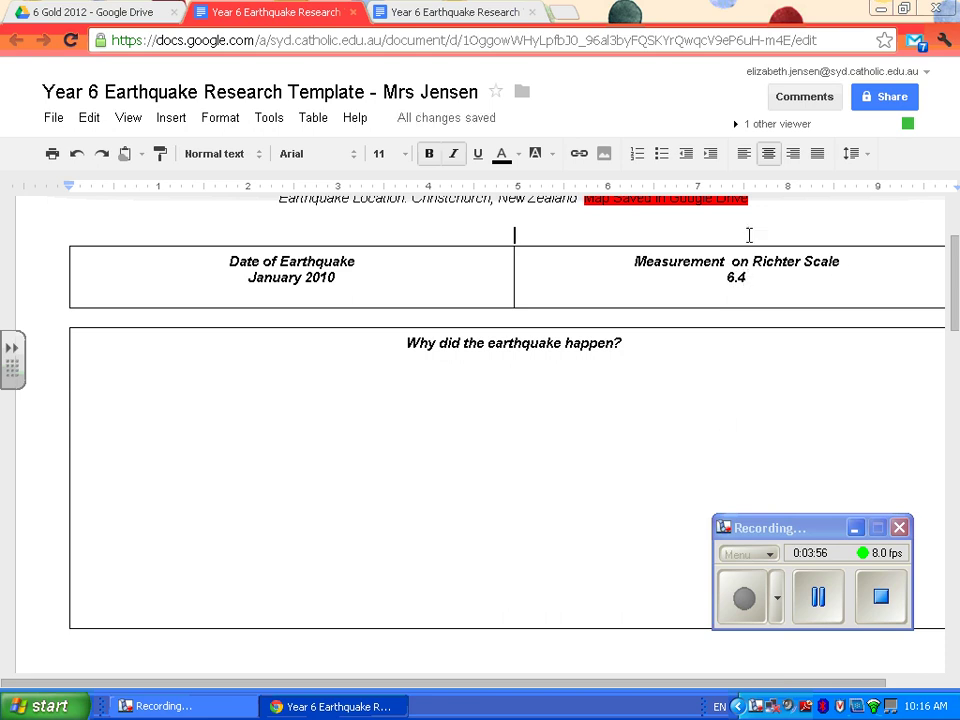
{"action": "left_click", "coordinate": [671, 371]}
{"action": "scroll", "coordinate": [530, 368], "scroll_direction": "down", "scroll_amount": 3}
{"action": "scroll", "coordinate": [470, 440], "scroll_direction": "down", "scroll_amount": 3}
{"action": "scroll", "coordinate": [401, 388], "scroll_direction": "up", "scroll_amount": 3}
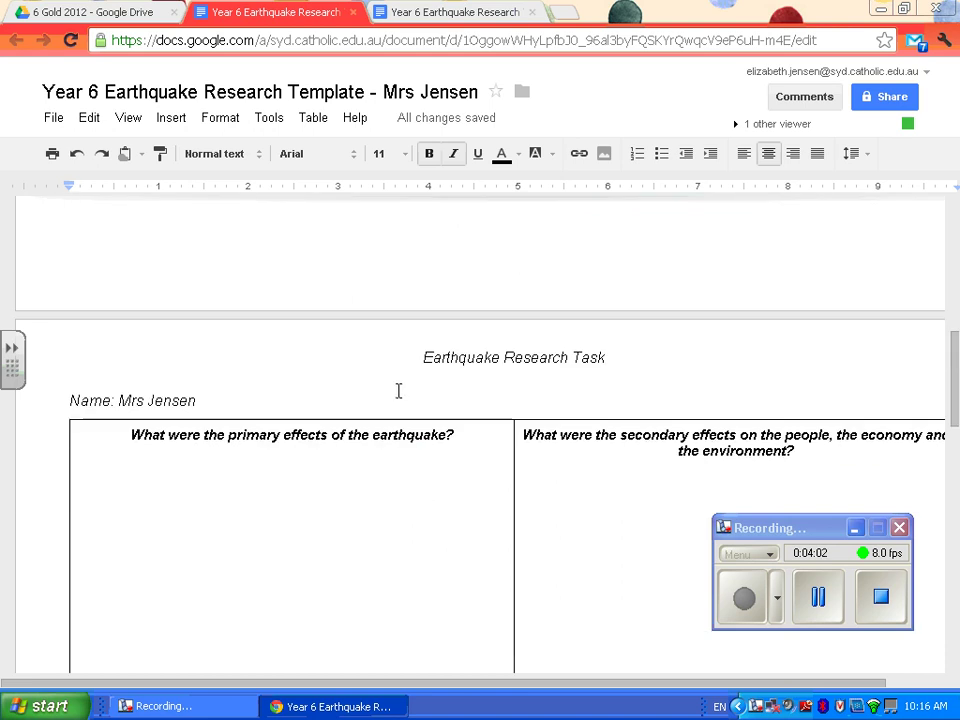
{"action": "scroll", "coordinate": [652, 484], "scroll_direction": "down", "scroll_amount": 5}
{"action": "scroll", "coordinate": [454, 257], "scroll_direction": "up", "scroll_amount": 3}
{"action": "scroll", "coordinate": [458, 246], "scroll_direction": "down", "scroll_amount": 2}
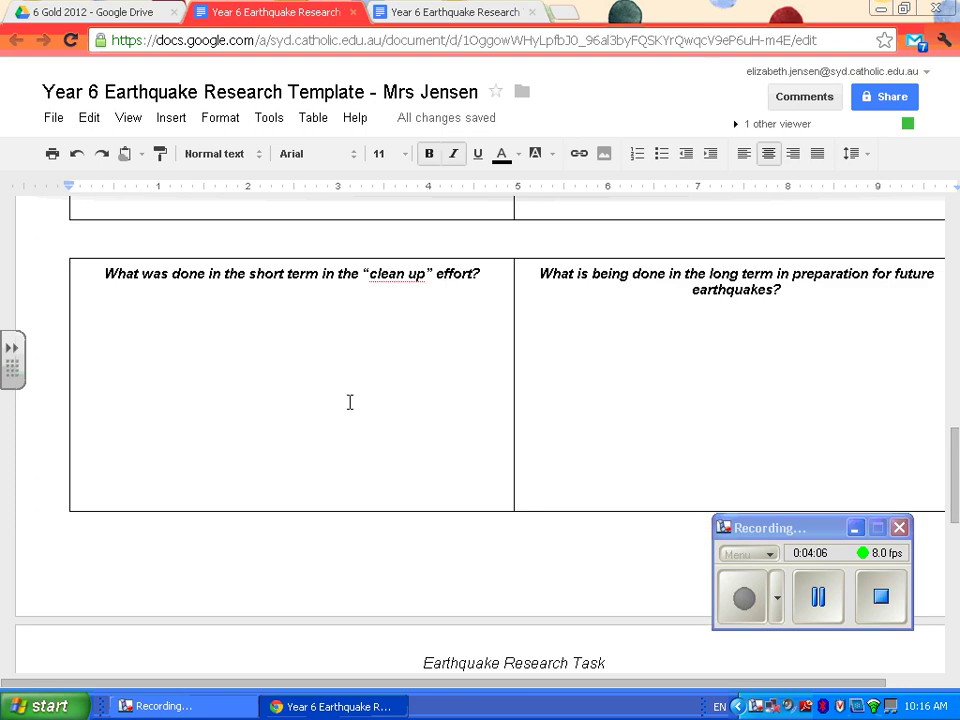
{"action": "scroll", "coordinate": [358, 384], "scroll_direction": "down", "scroll_amount": 1}
{"action": "scroll", "coordinate": [358, 380], "scroll_direction": "up", "scroll_amount": 2}
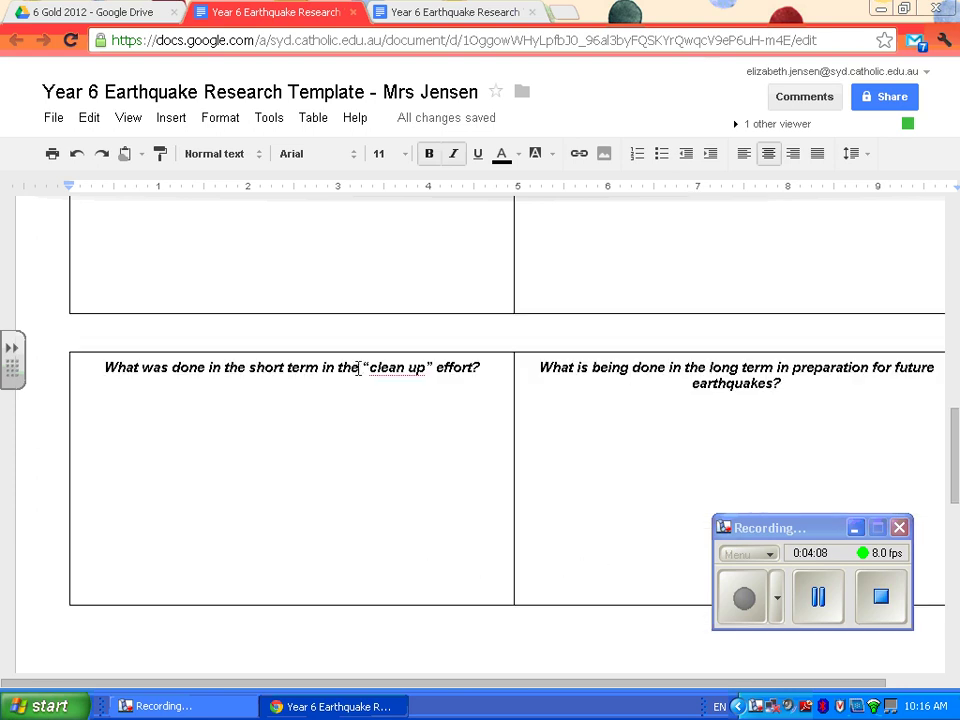
{"action": "scroll", "coordinate": [625, 434], "scroll_direction": "down", "scroll_amount": 1}
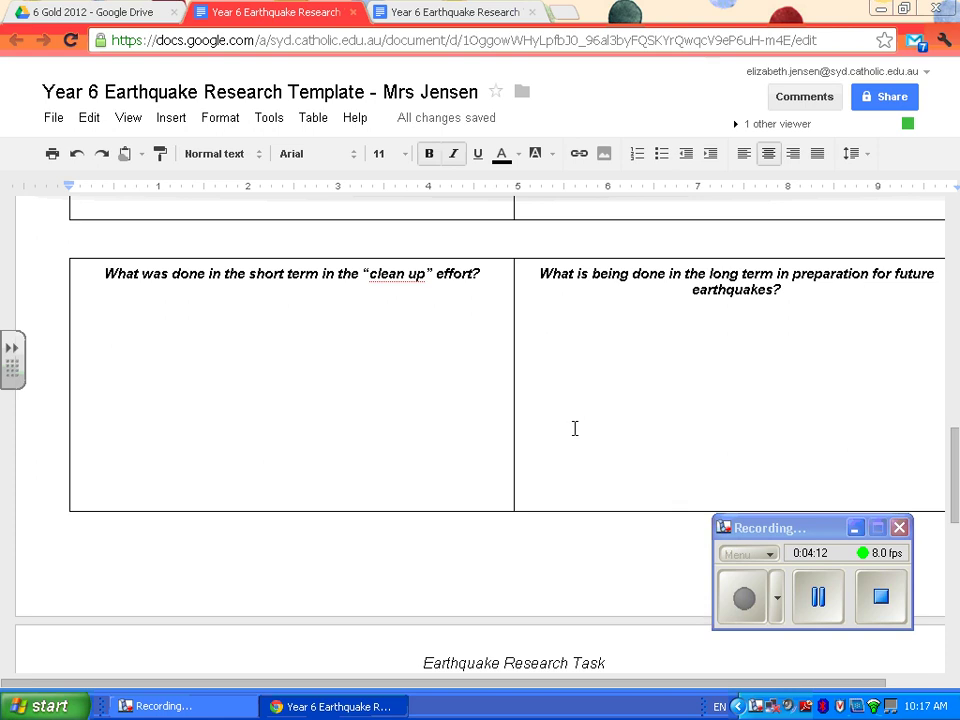
{"action": "scroll", "coordinate": [574, 428], "scroll_direction": "down", "scroll_amount": 4}
{"action": "scroll", "coordinate": [522, 410], "scroll_direction": "up", "scroll_amount": 10}
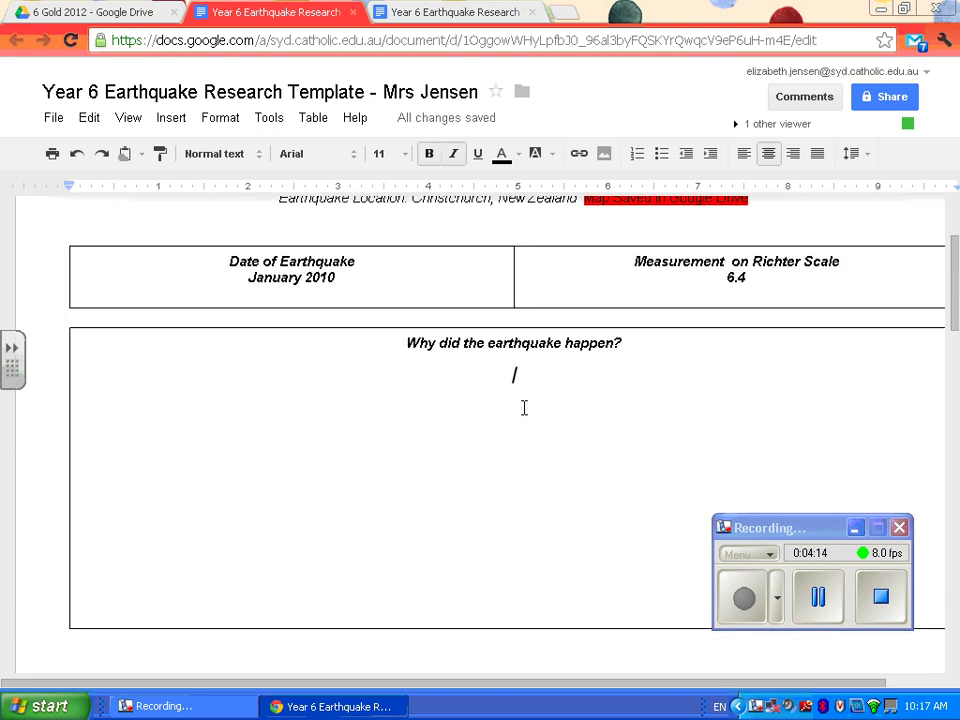